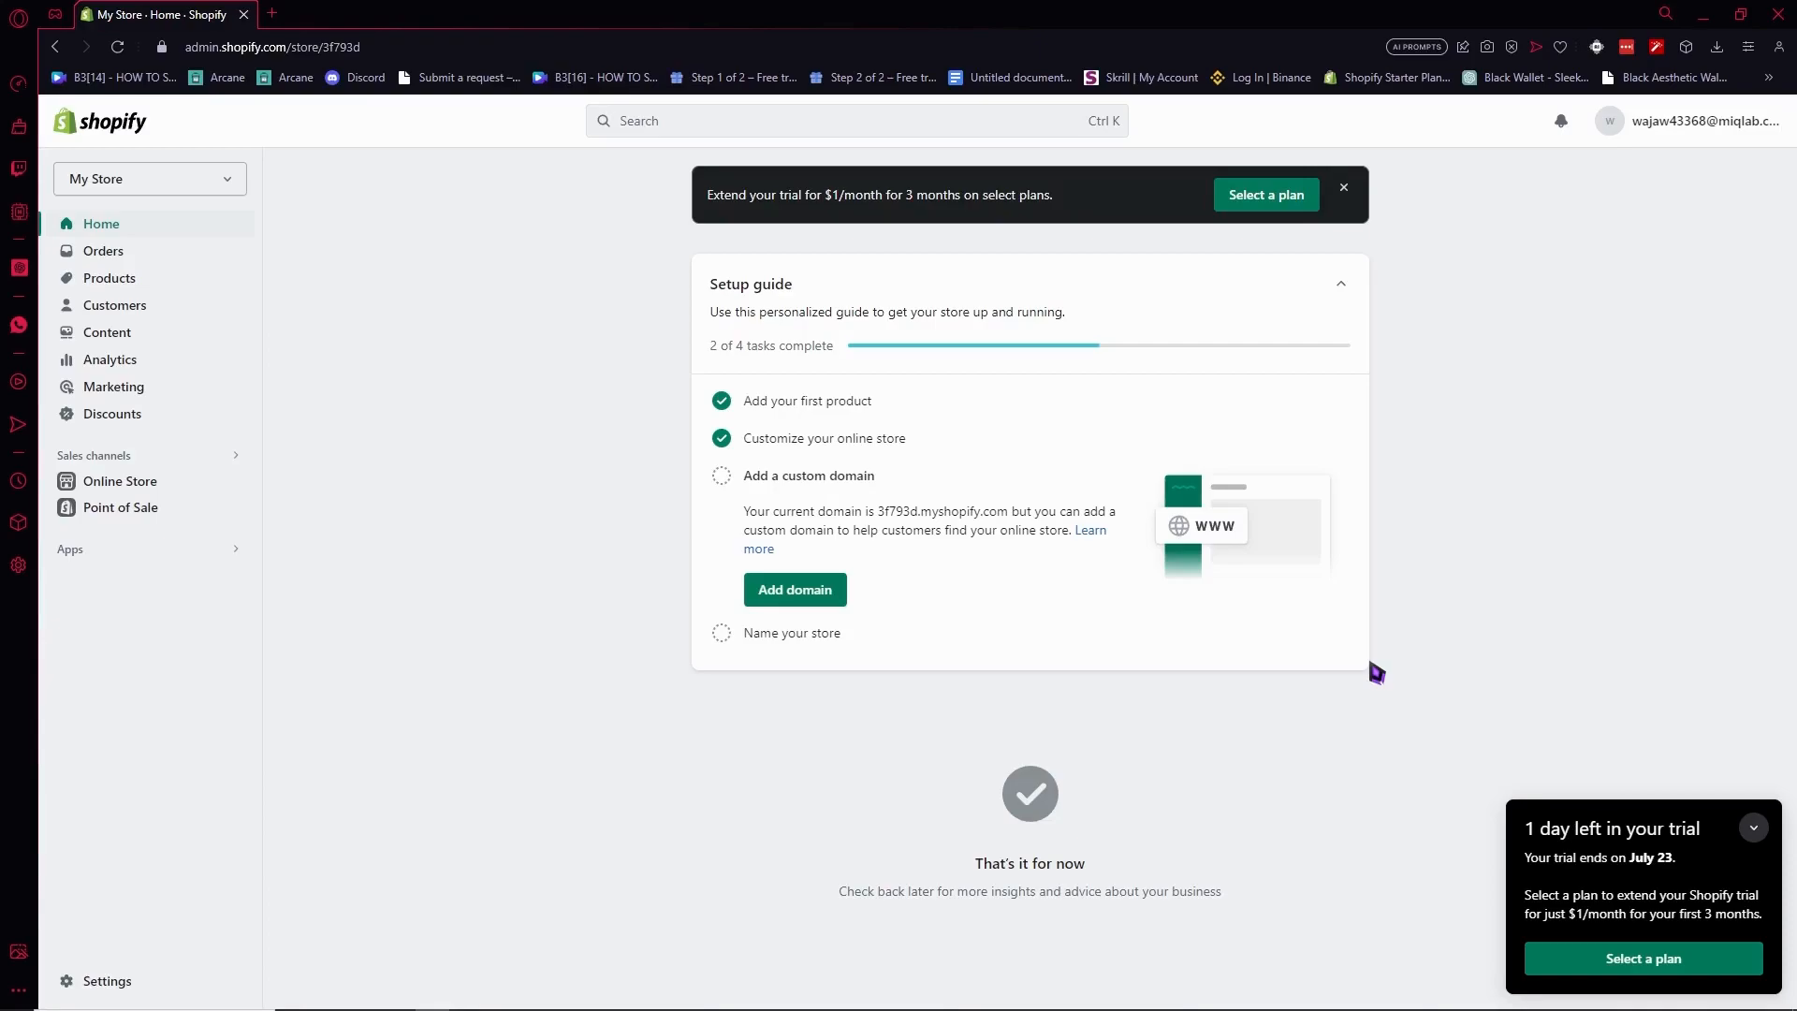
# Step: Search the Shopify App Store for "digital downloads" and install the Digital Downloads app on the store
pyautogui.click(726, 133)
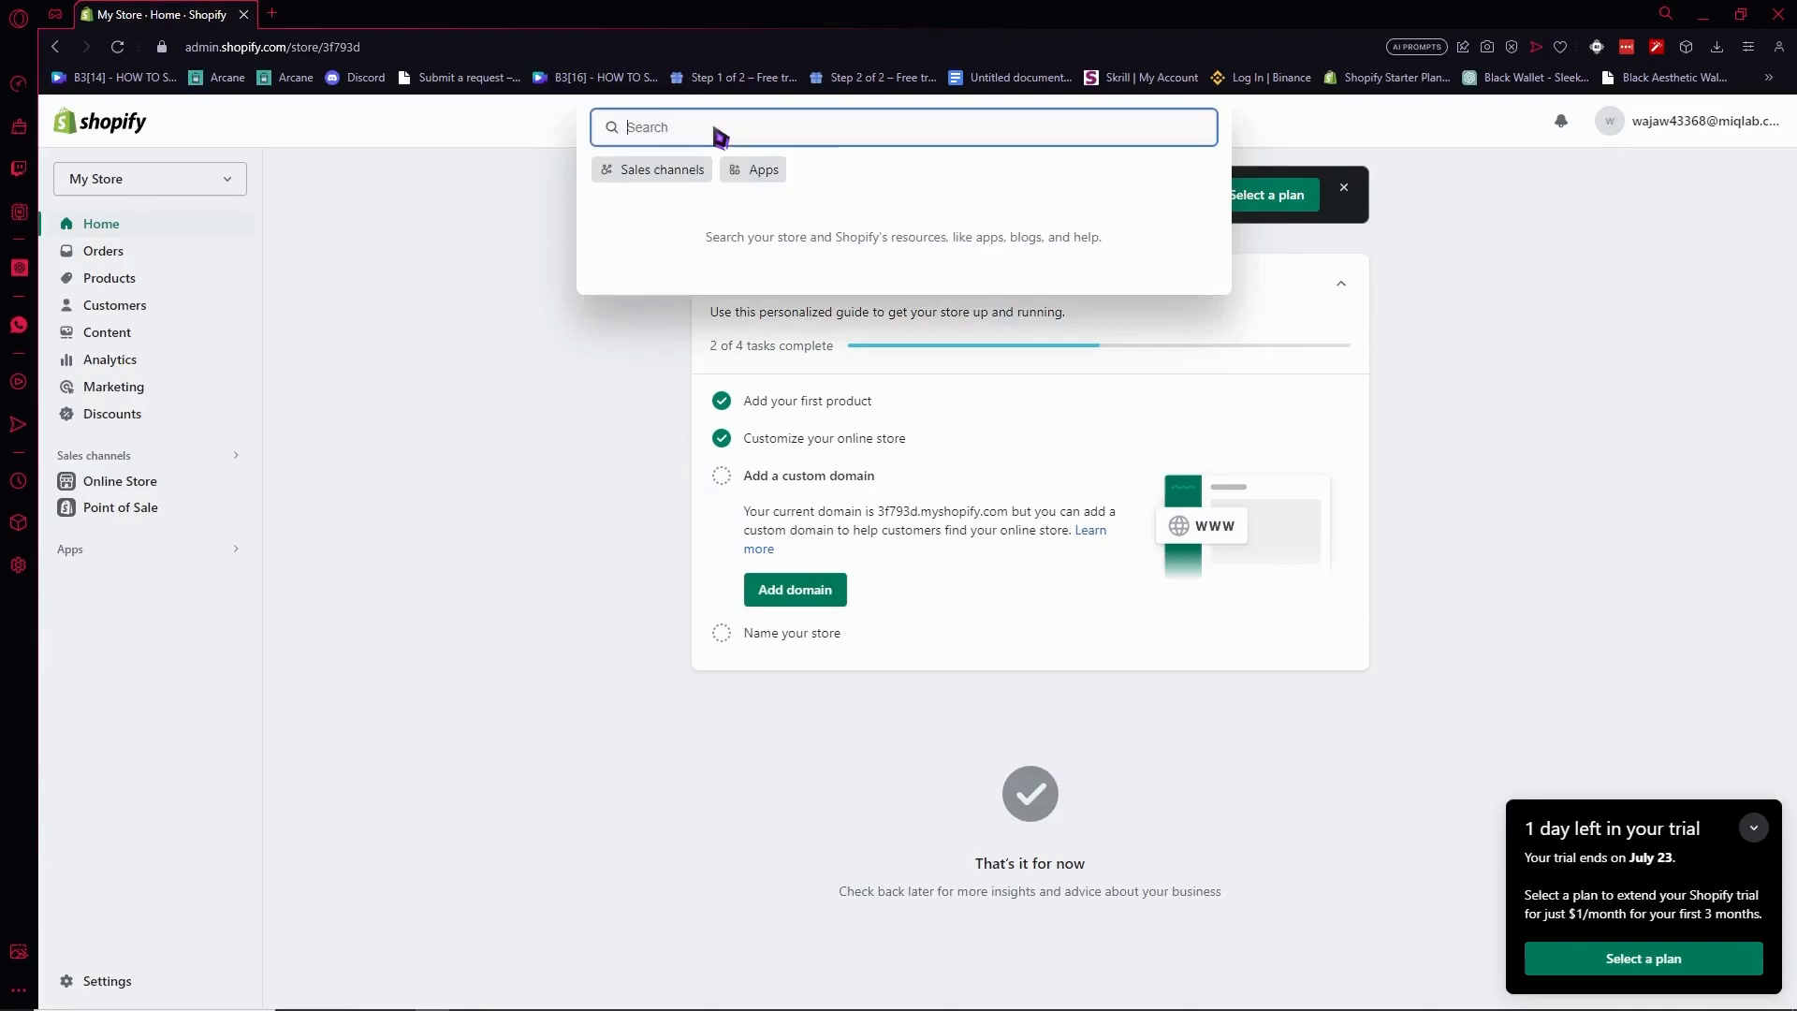
pyautogui.write('digital downloads')
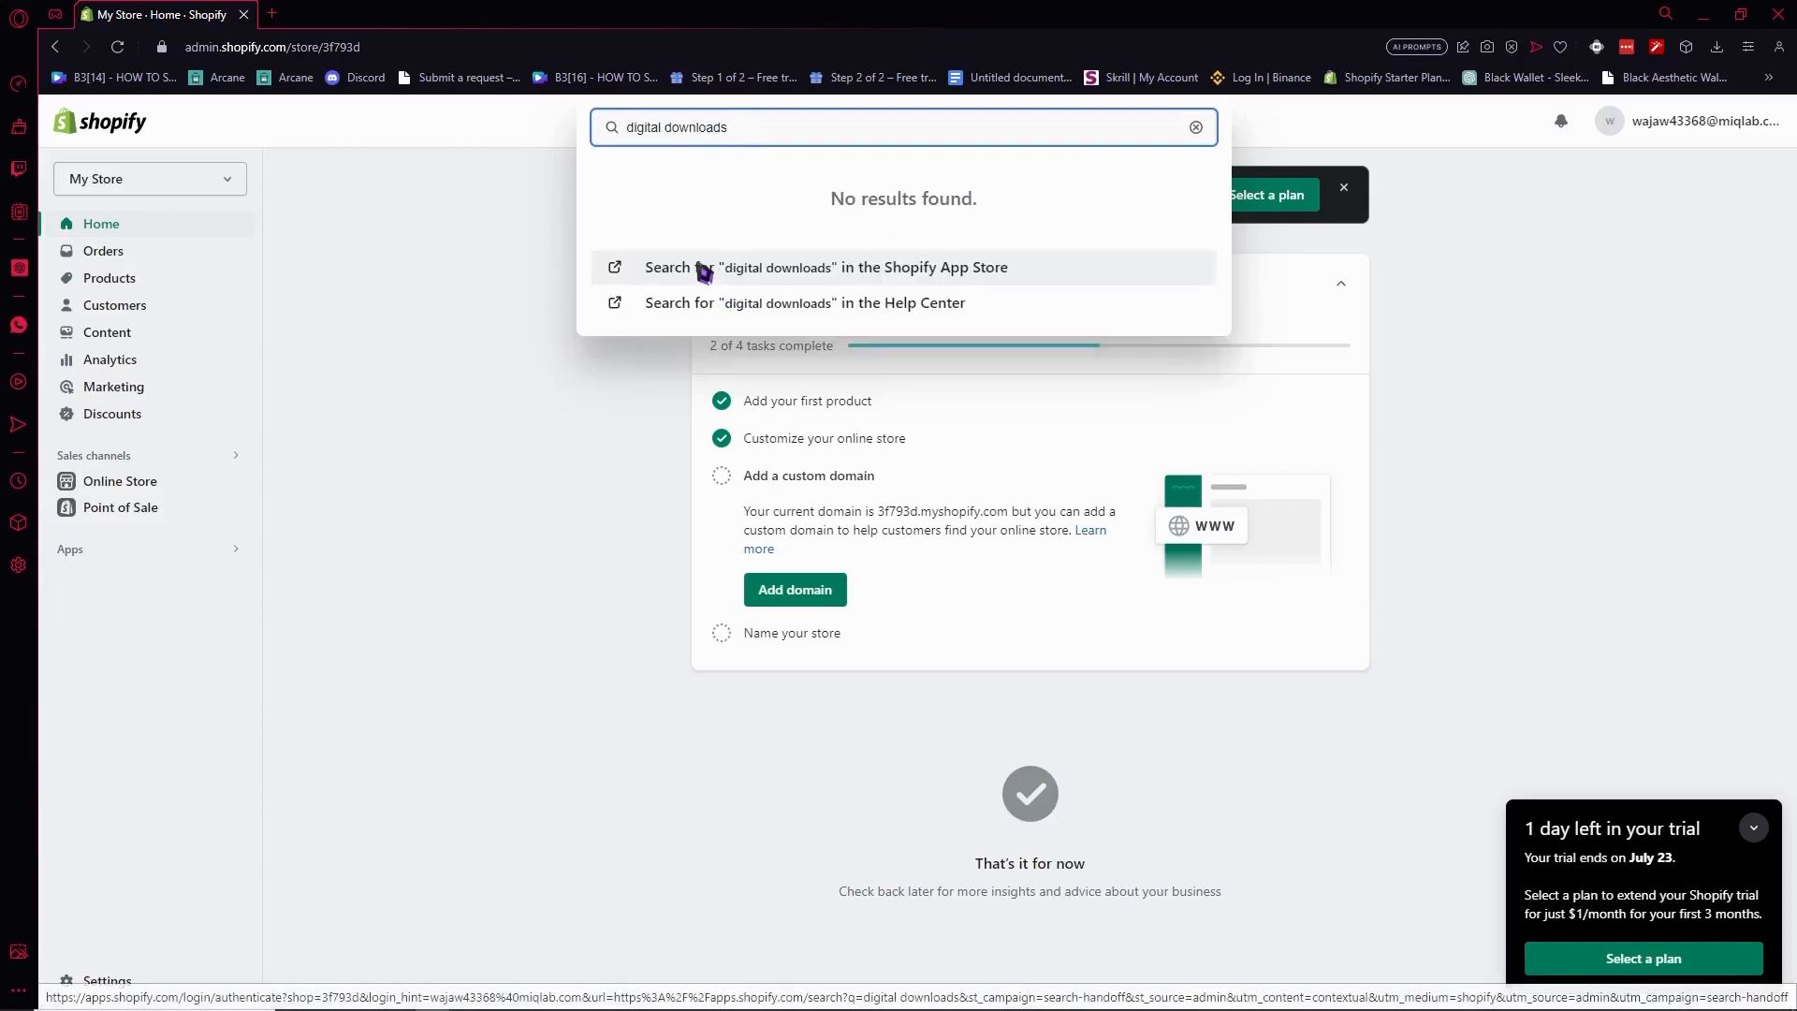
pyautogui.click(758, 272)
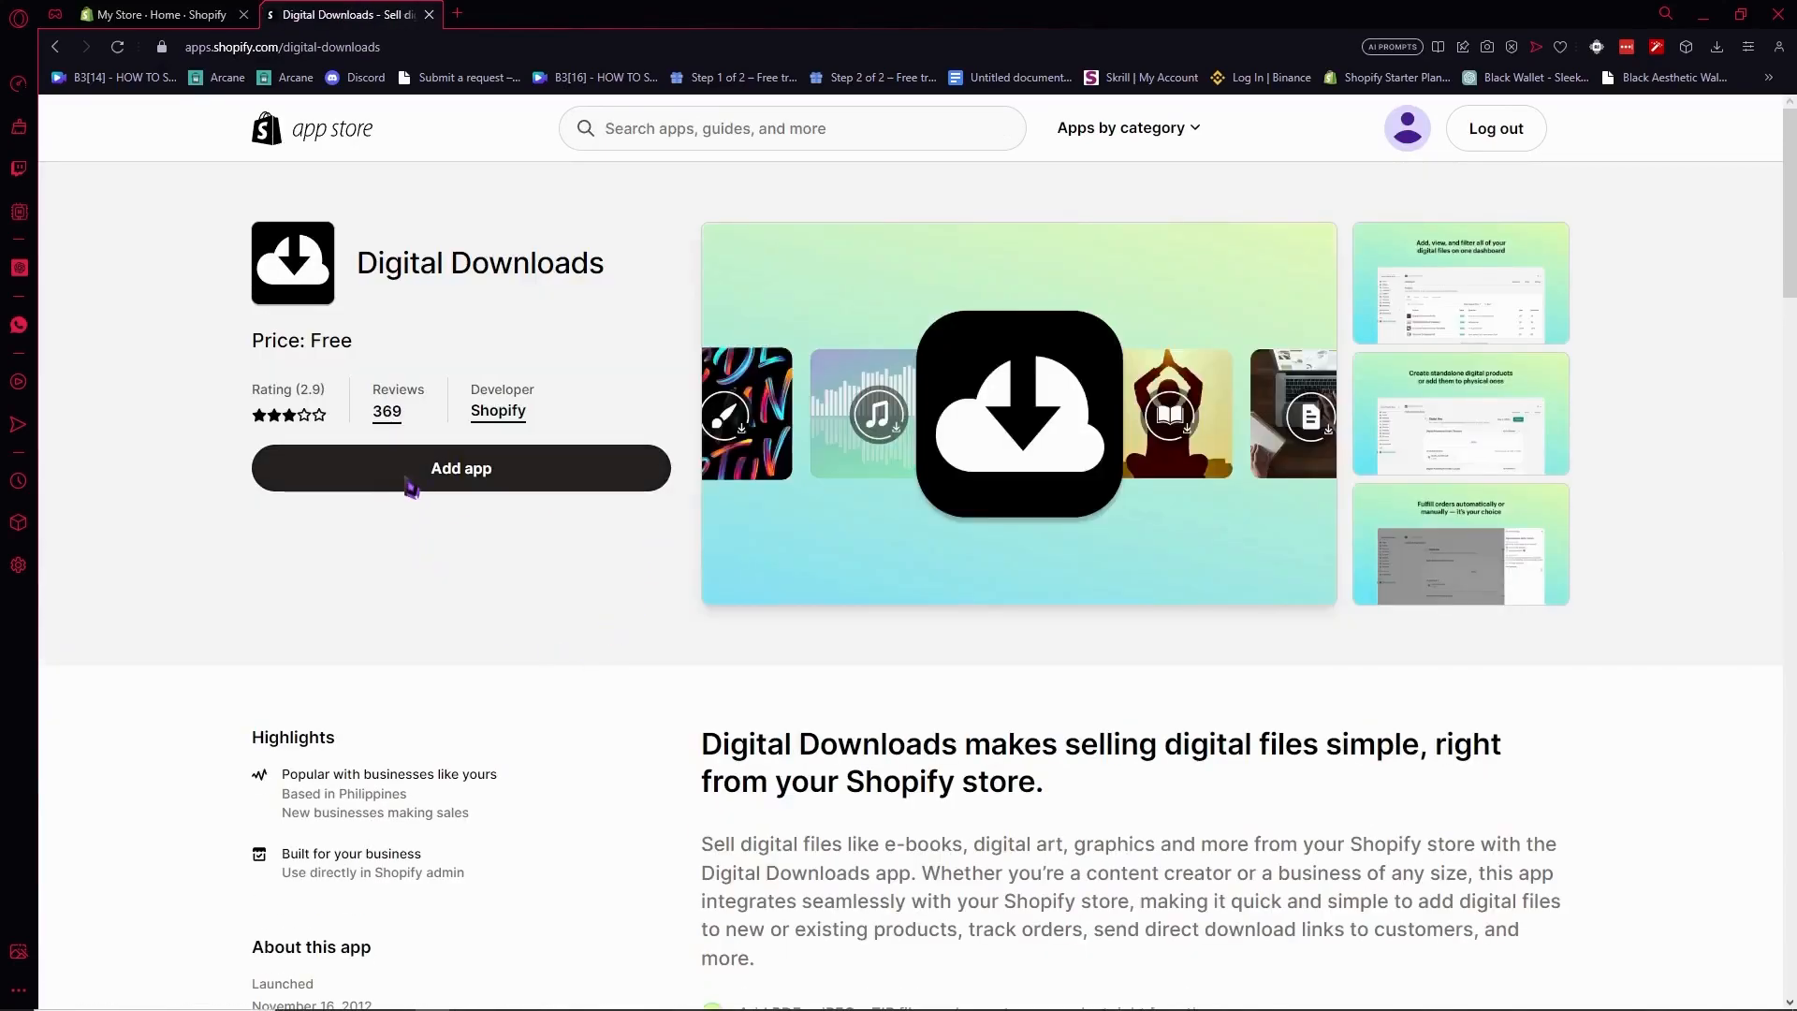
pyautogui.click(410, 486)
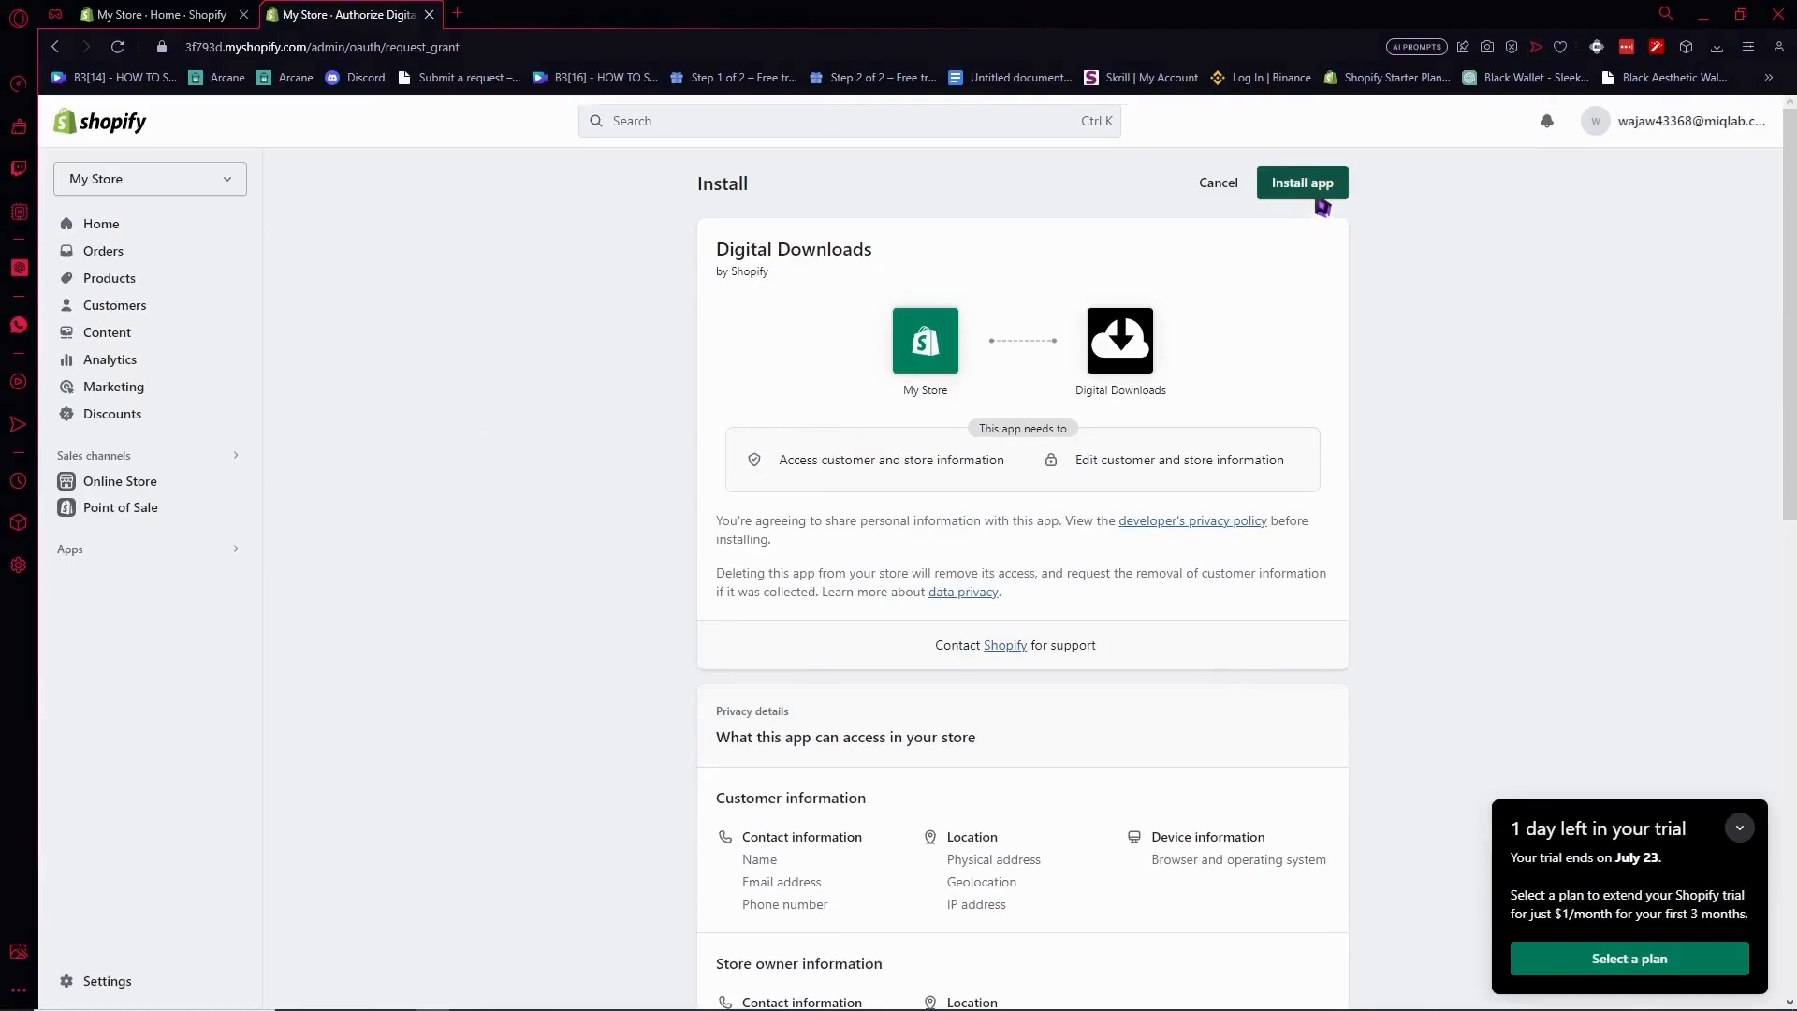
pyautogui.click(1313, 196)
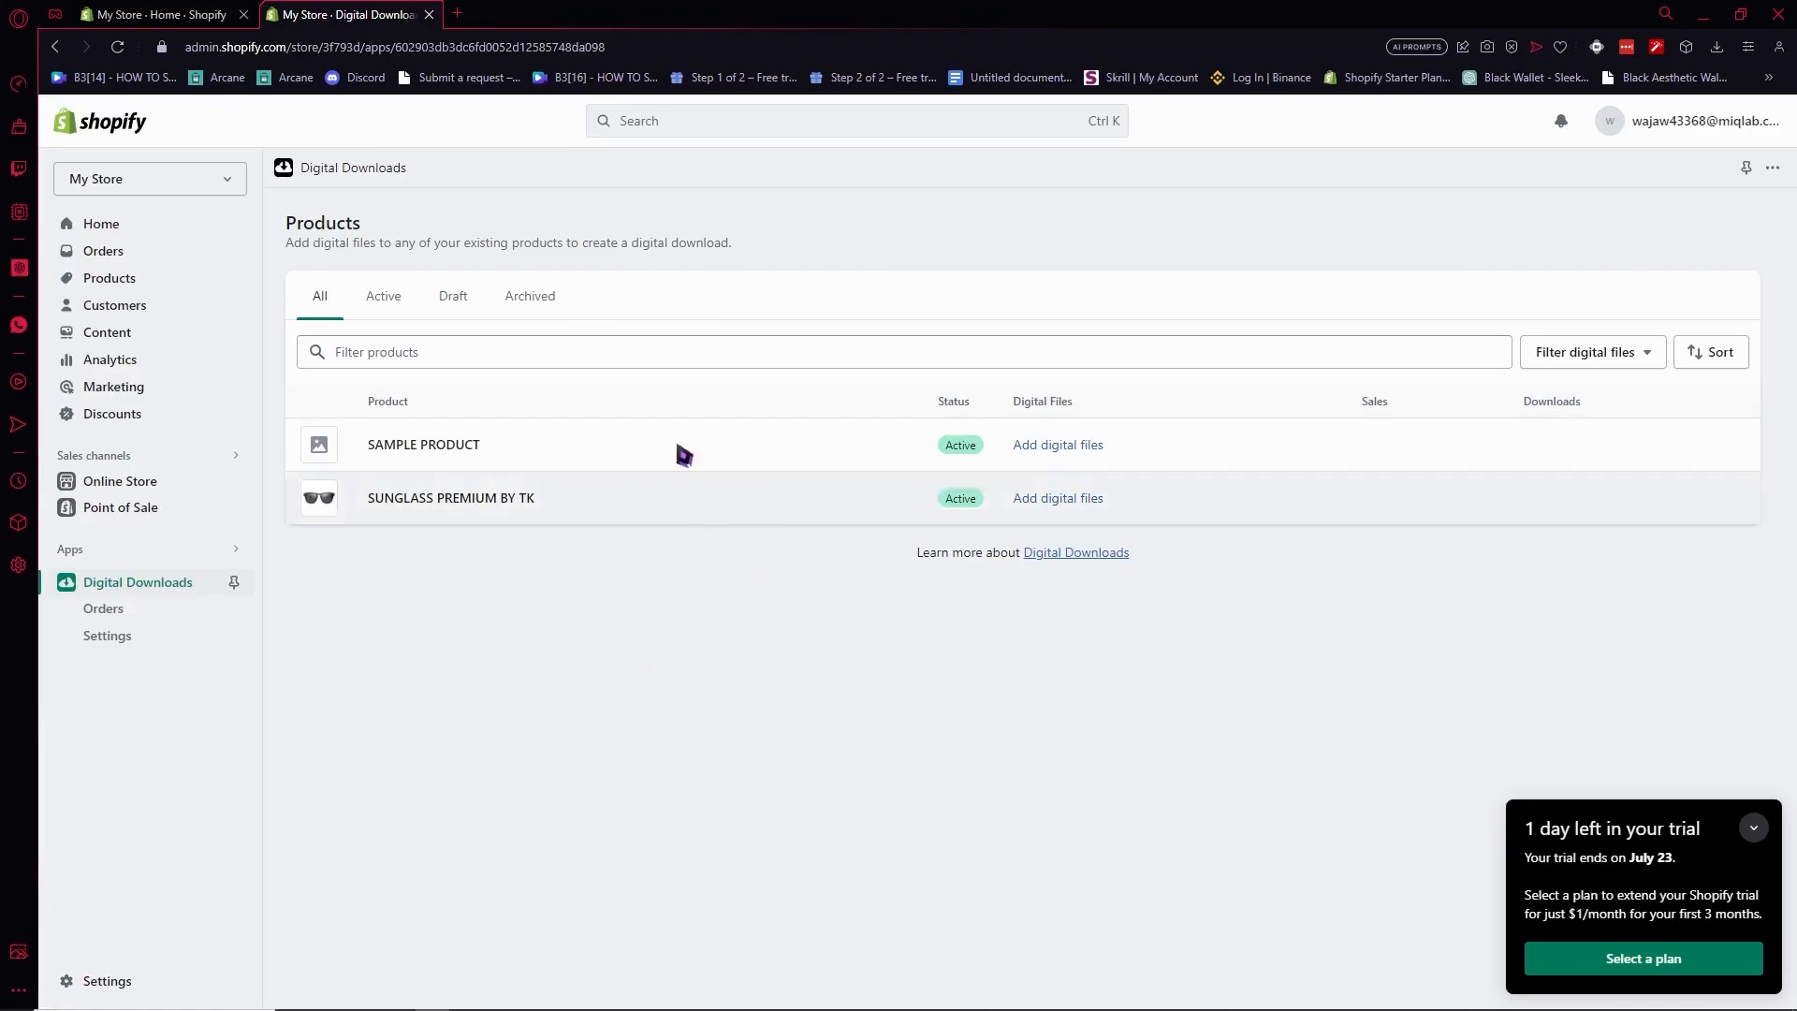
# Step: Start a new product titled "DIGITAL PRODUCT SAMPLE" with the description "QWEEWRE"
pyautogui.click(116, 280)
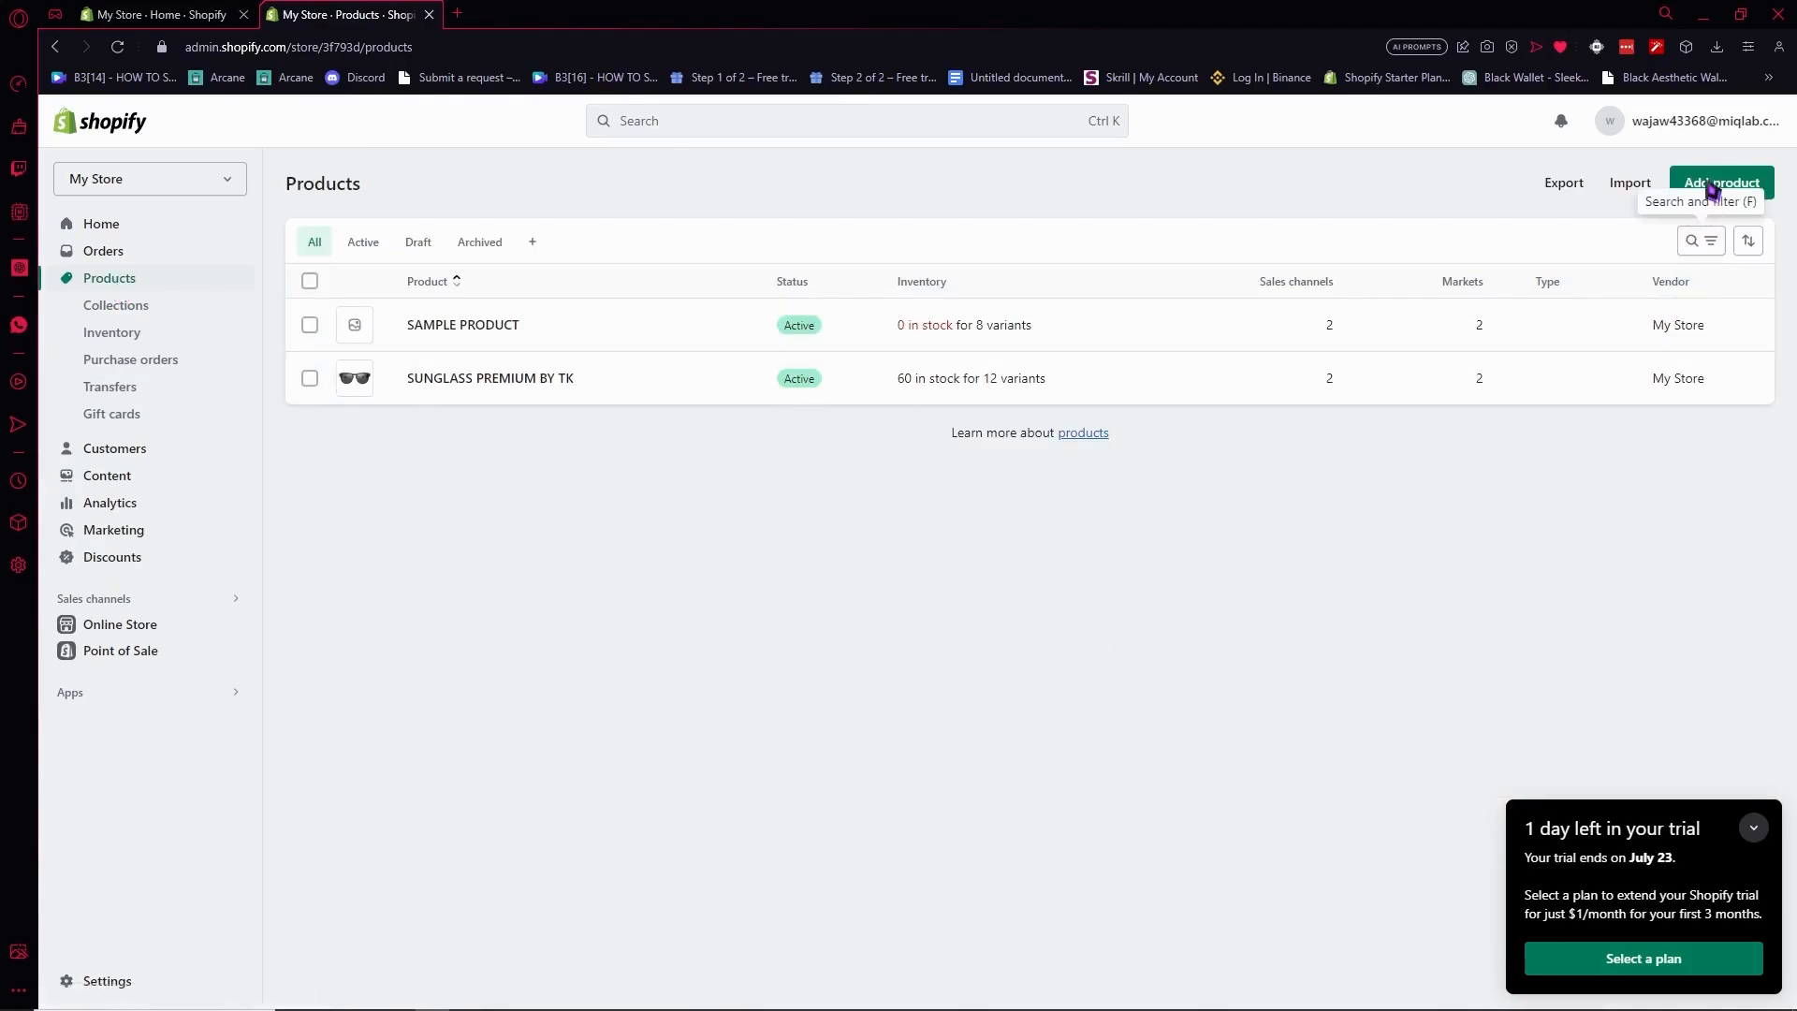
pyautogui.click(1711, 186)
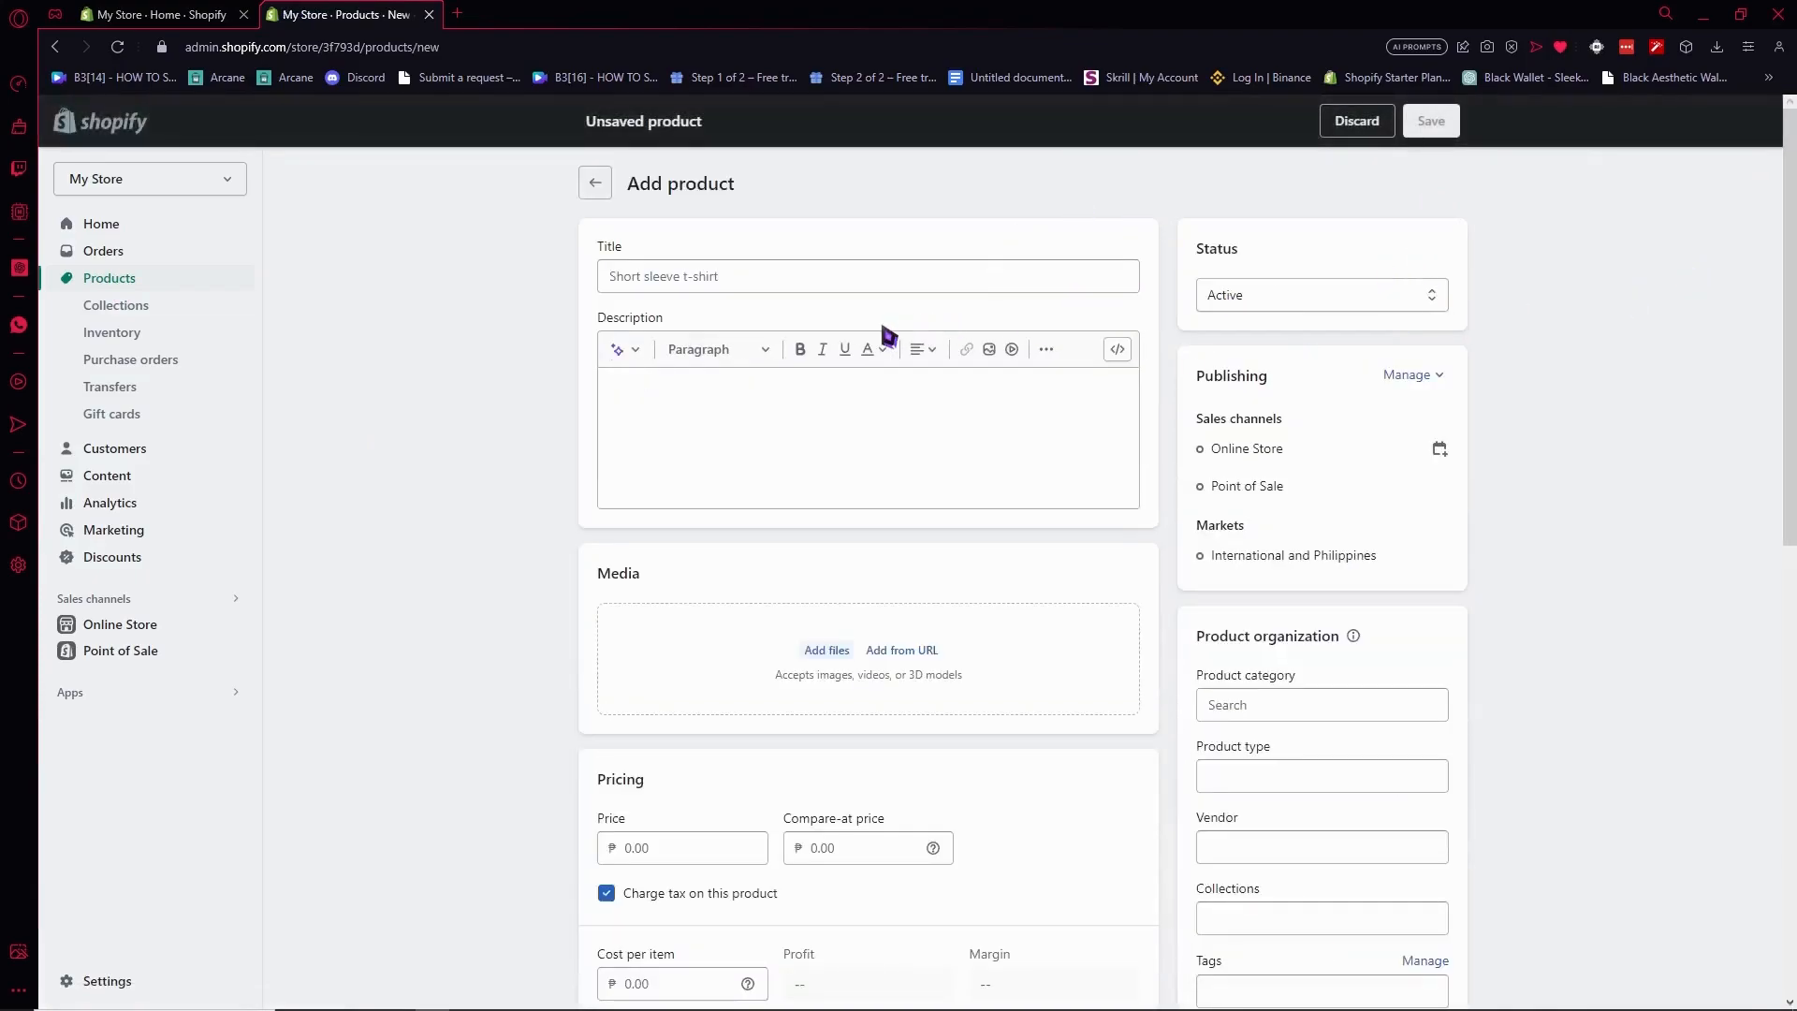
pyautogui.click(688, 283)
pyautogui.write('DIGITAL PRODUCT SAMPLE')
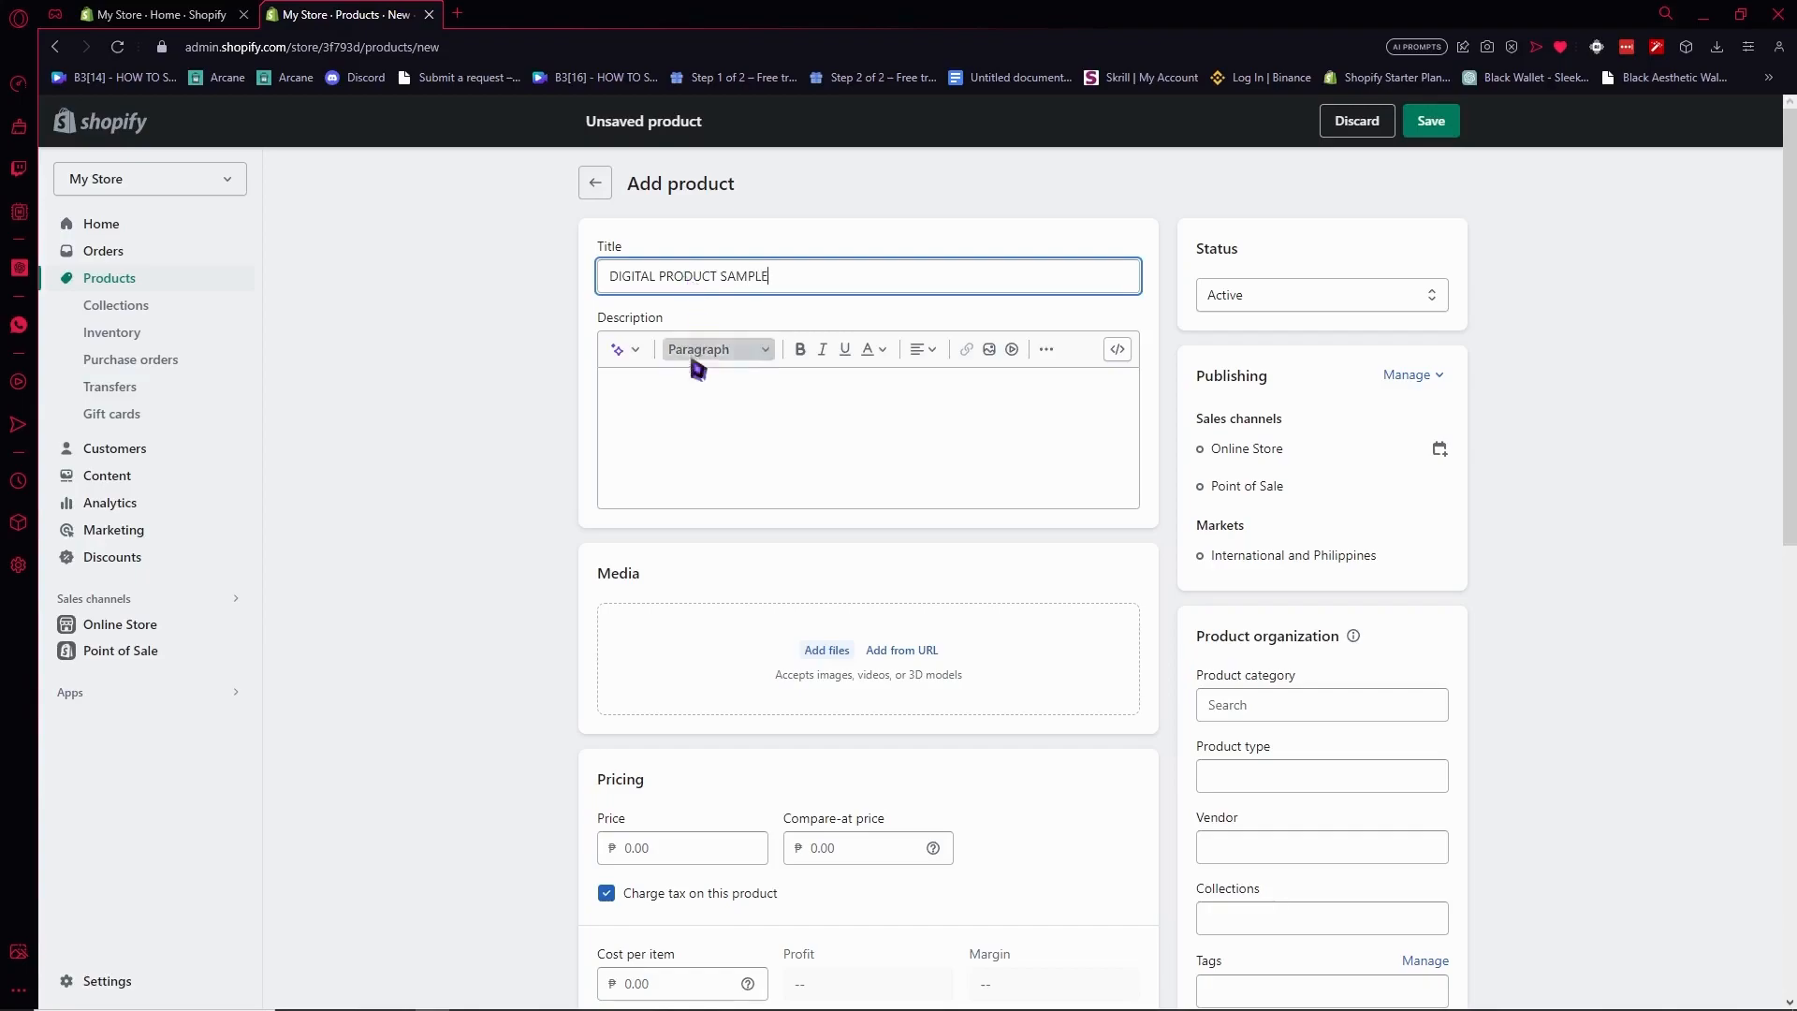
pyautogui.click(698, 409)
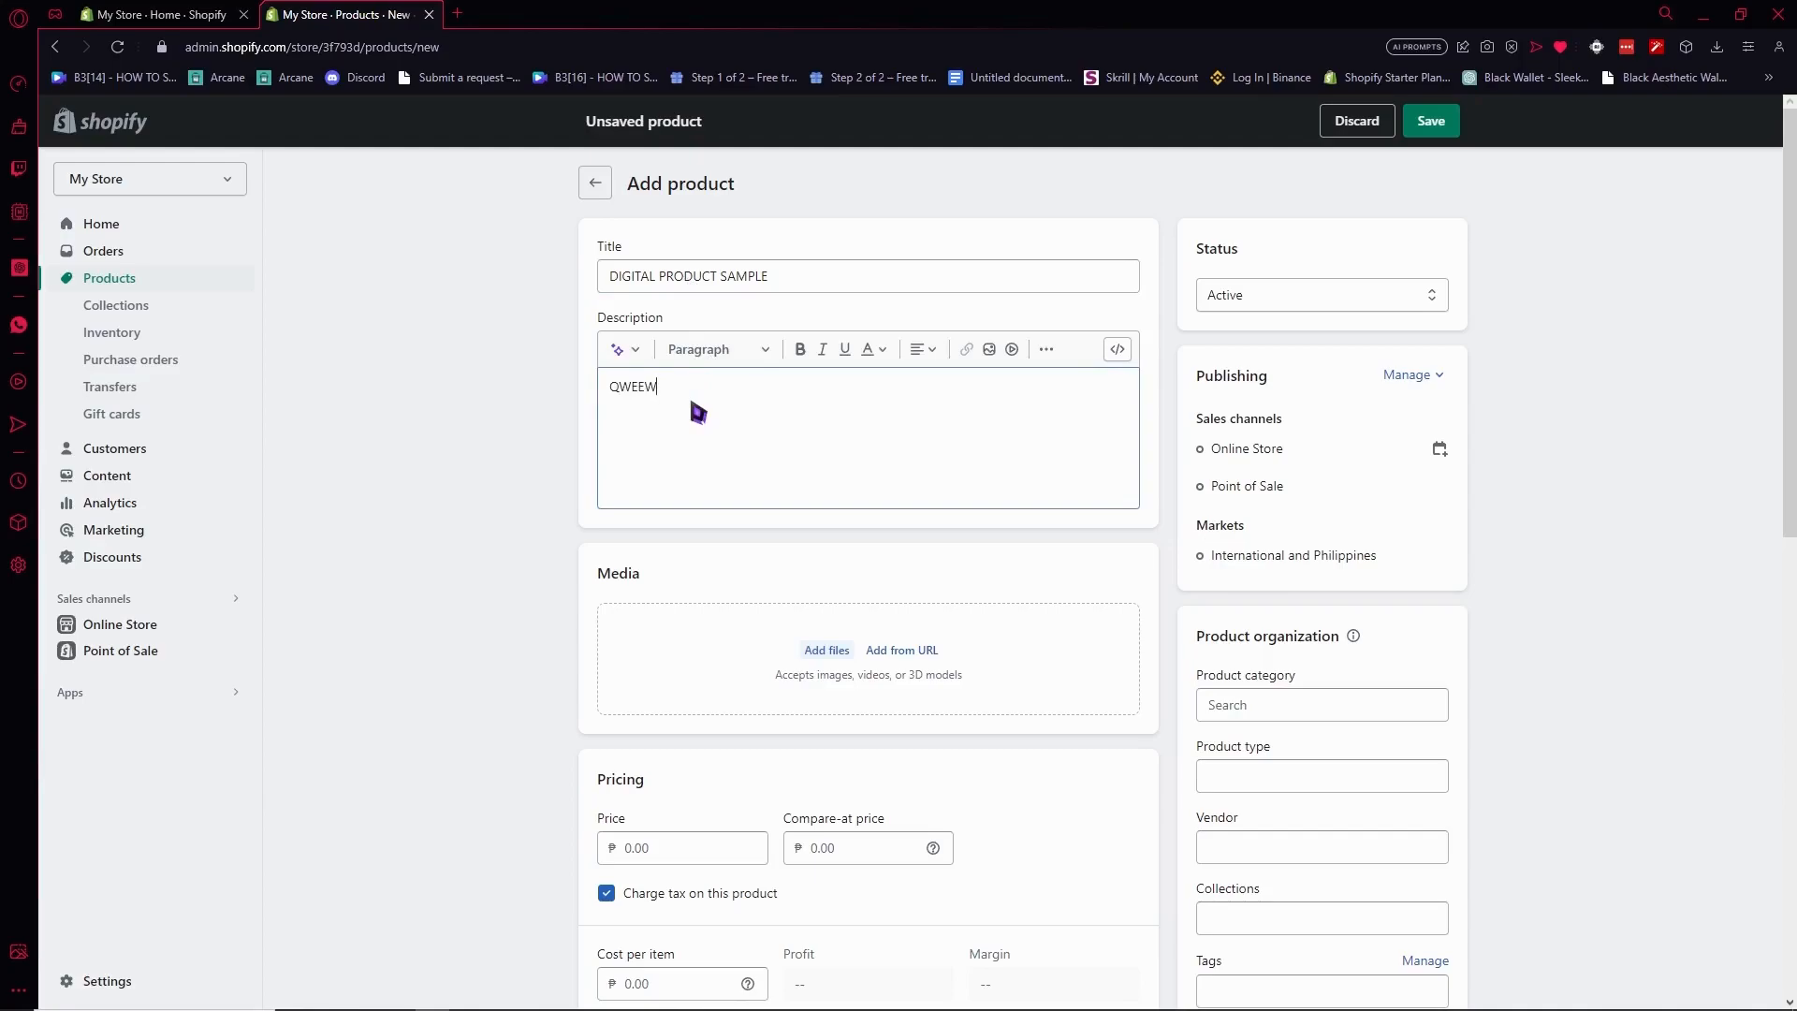
pyautogui.write('QWEEWRE')
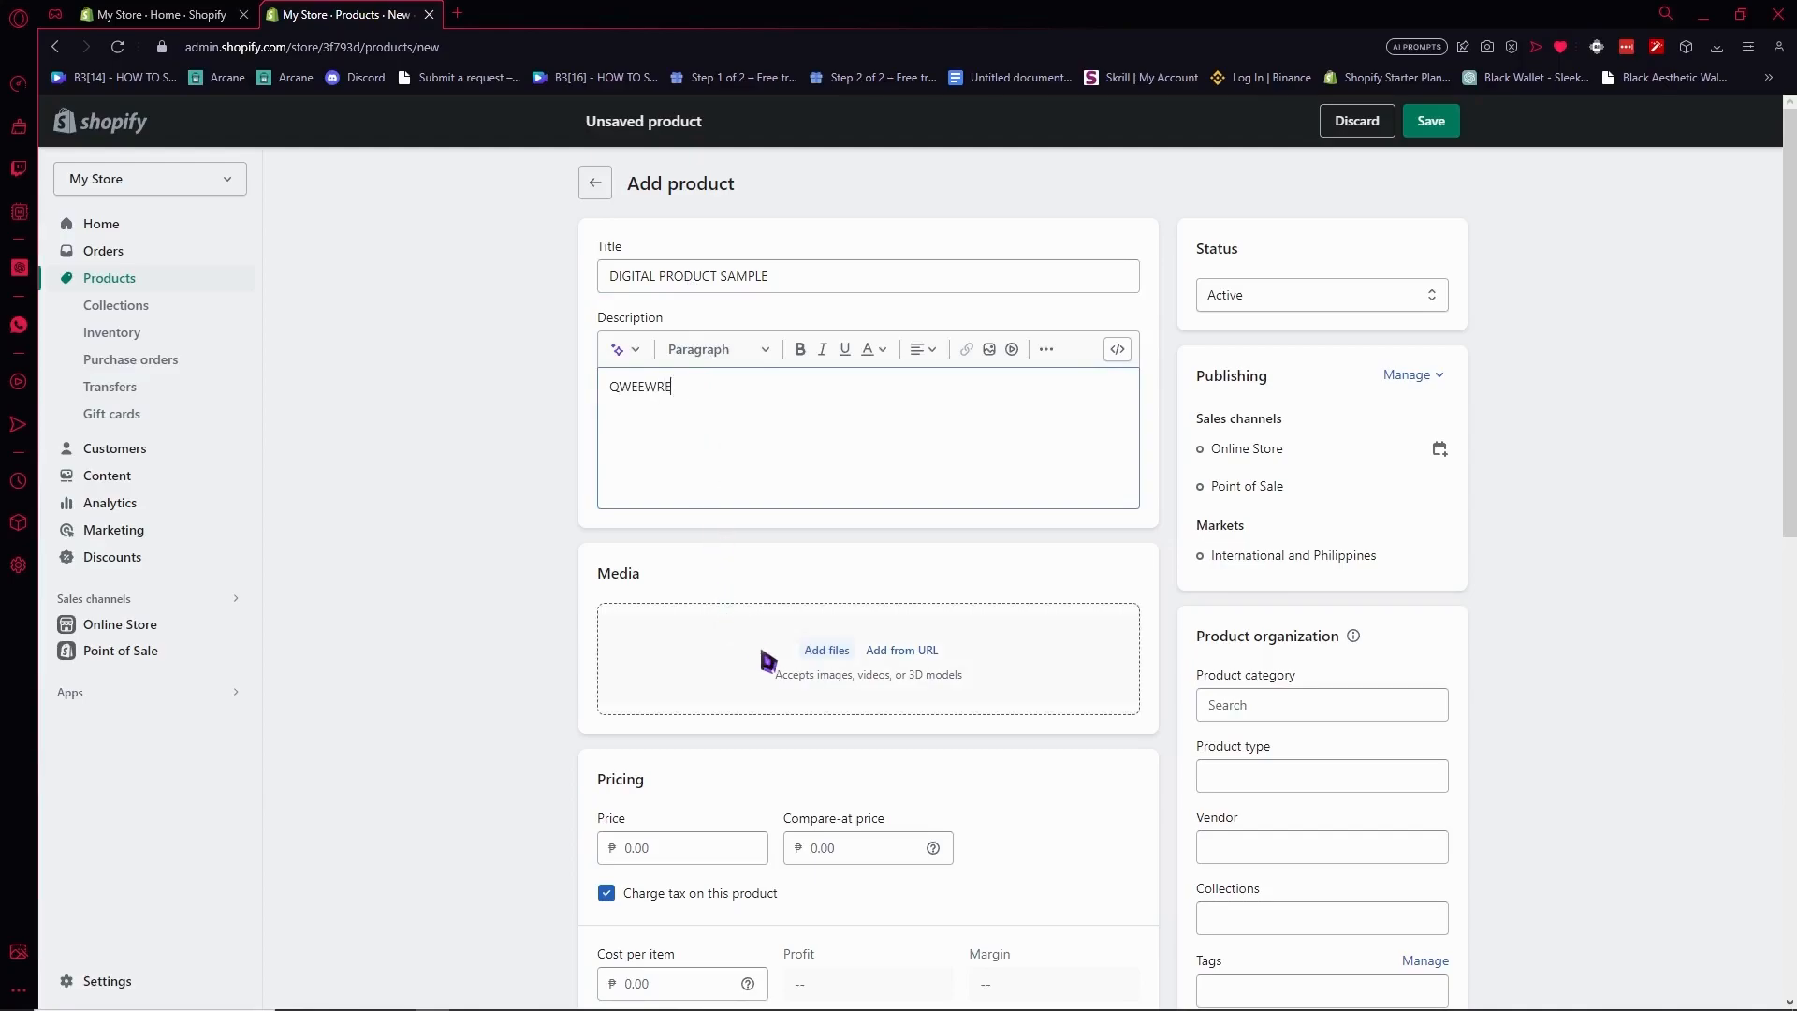
# Step: Add the downloaded image how-many-gb-is-roblox.jpg to the product's media
pyautogui.click(828, 651)
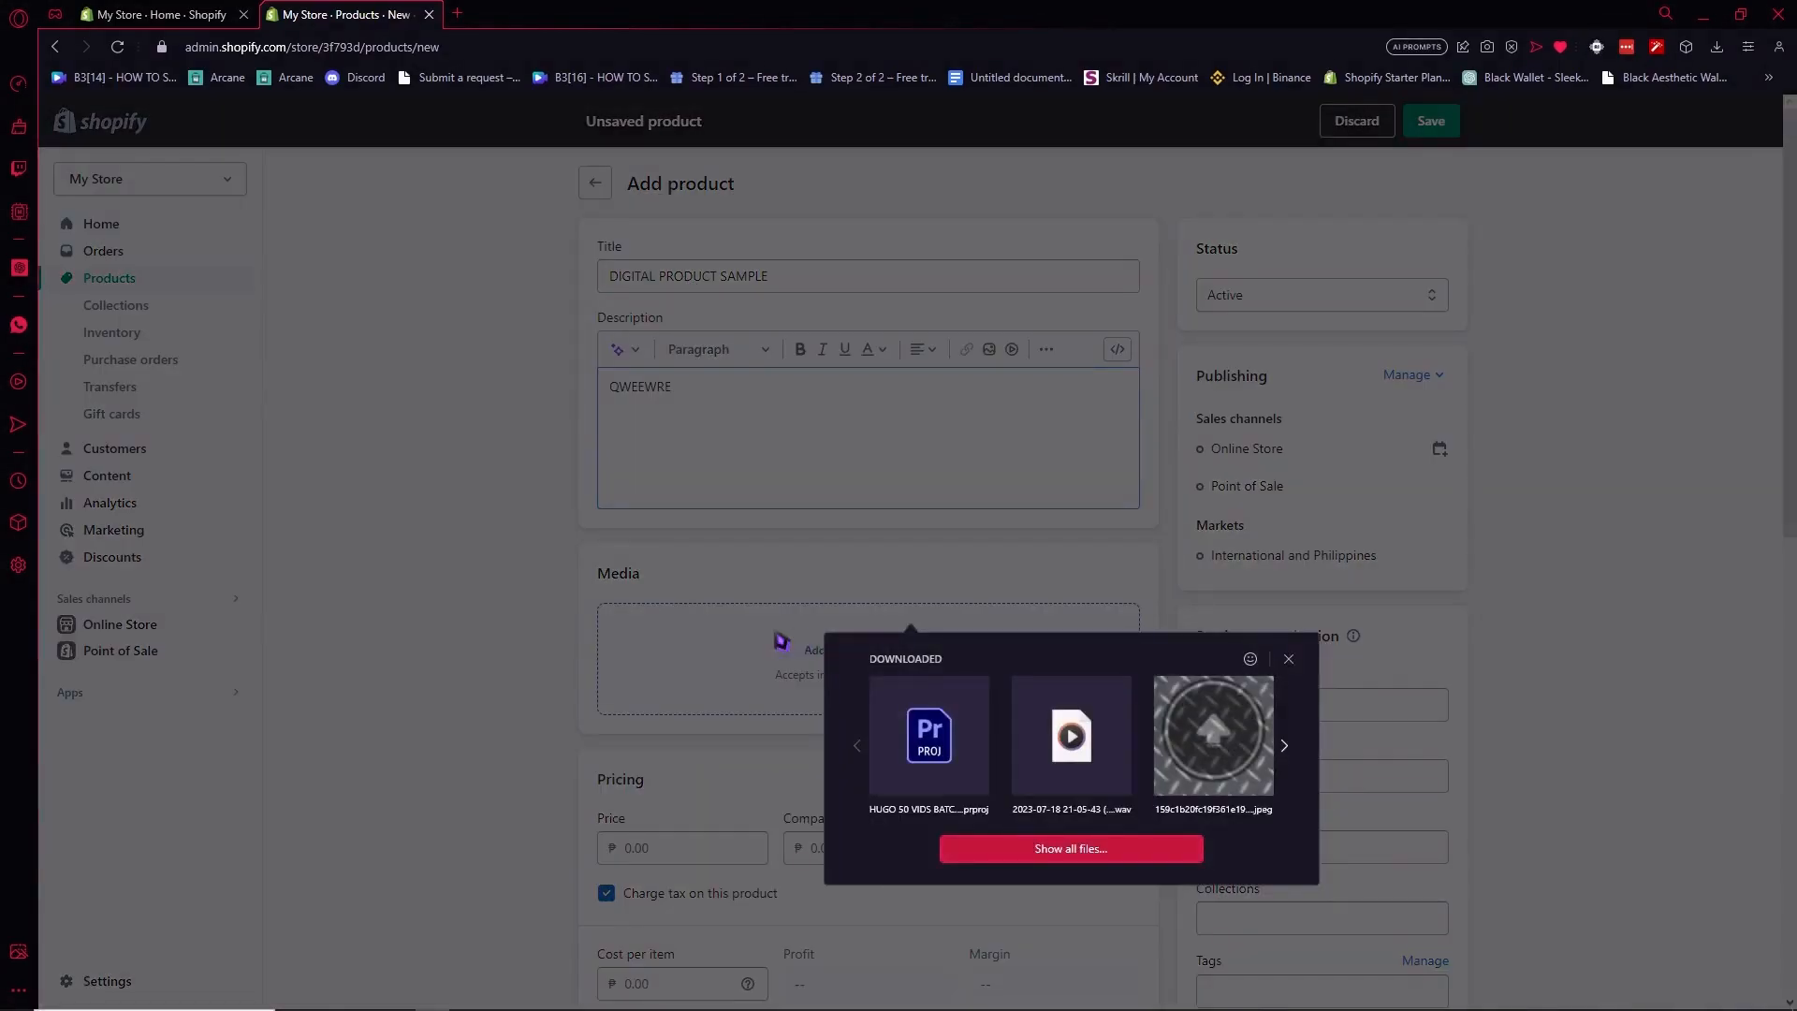
pyautogui.click(1294, 749)
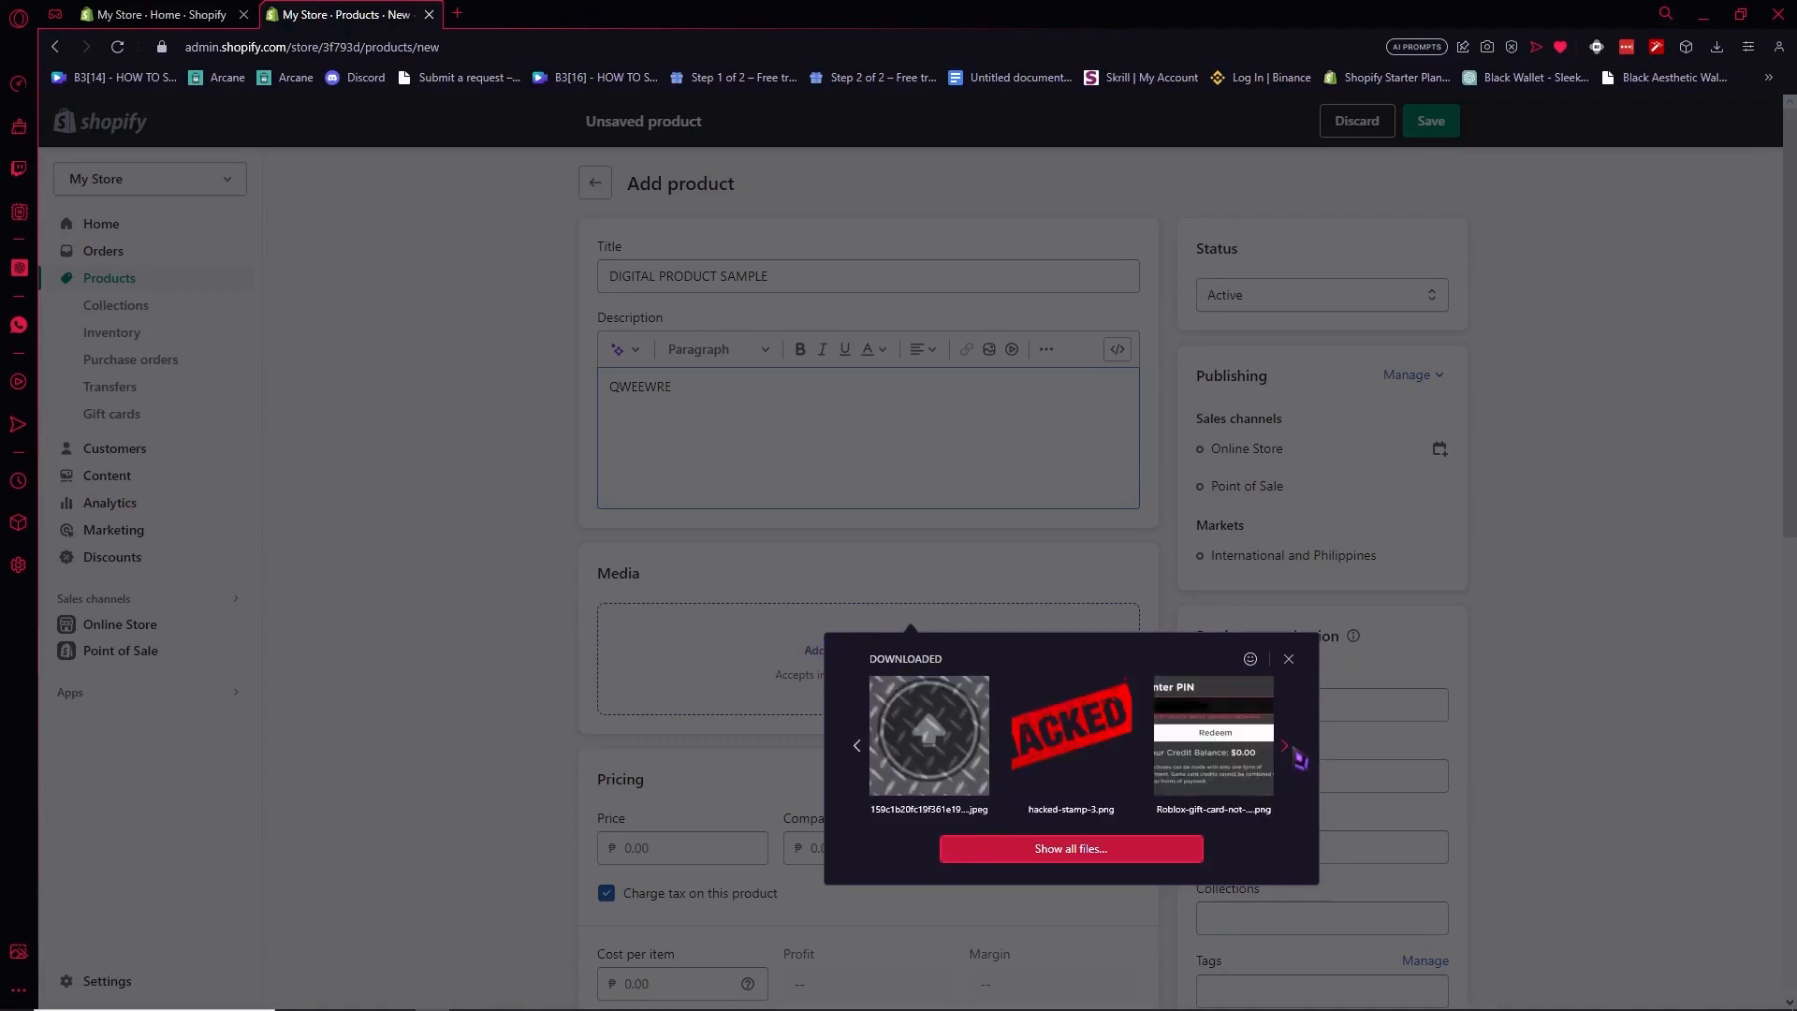
pyautogui.click(1297, 752)
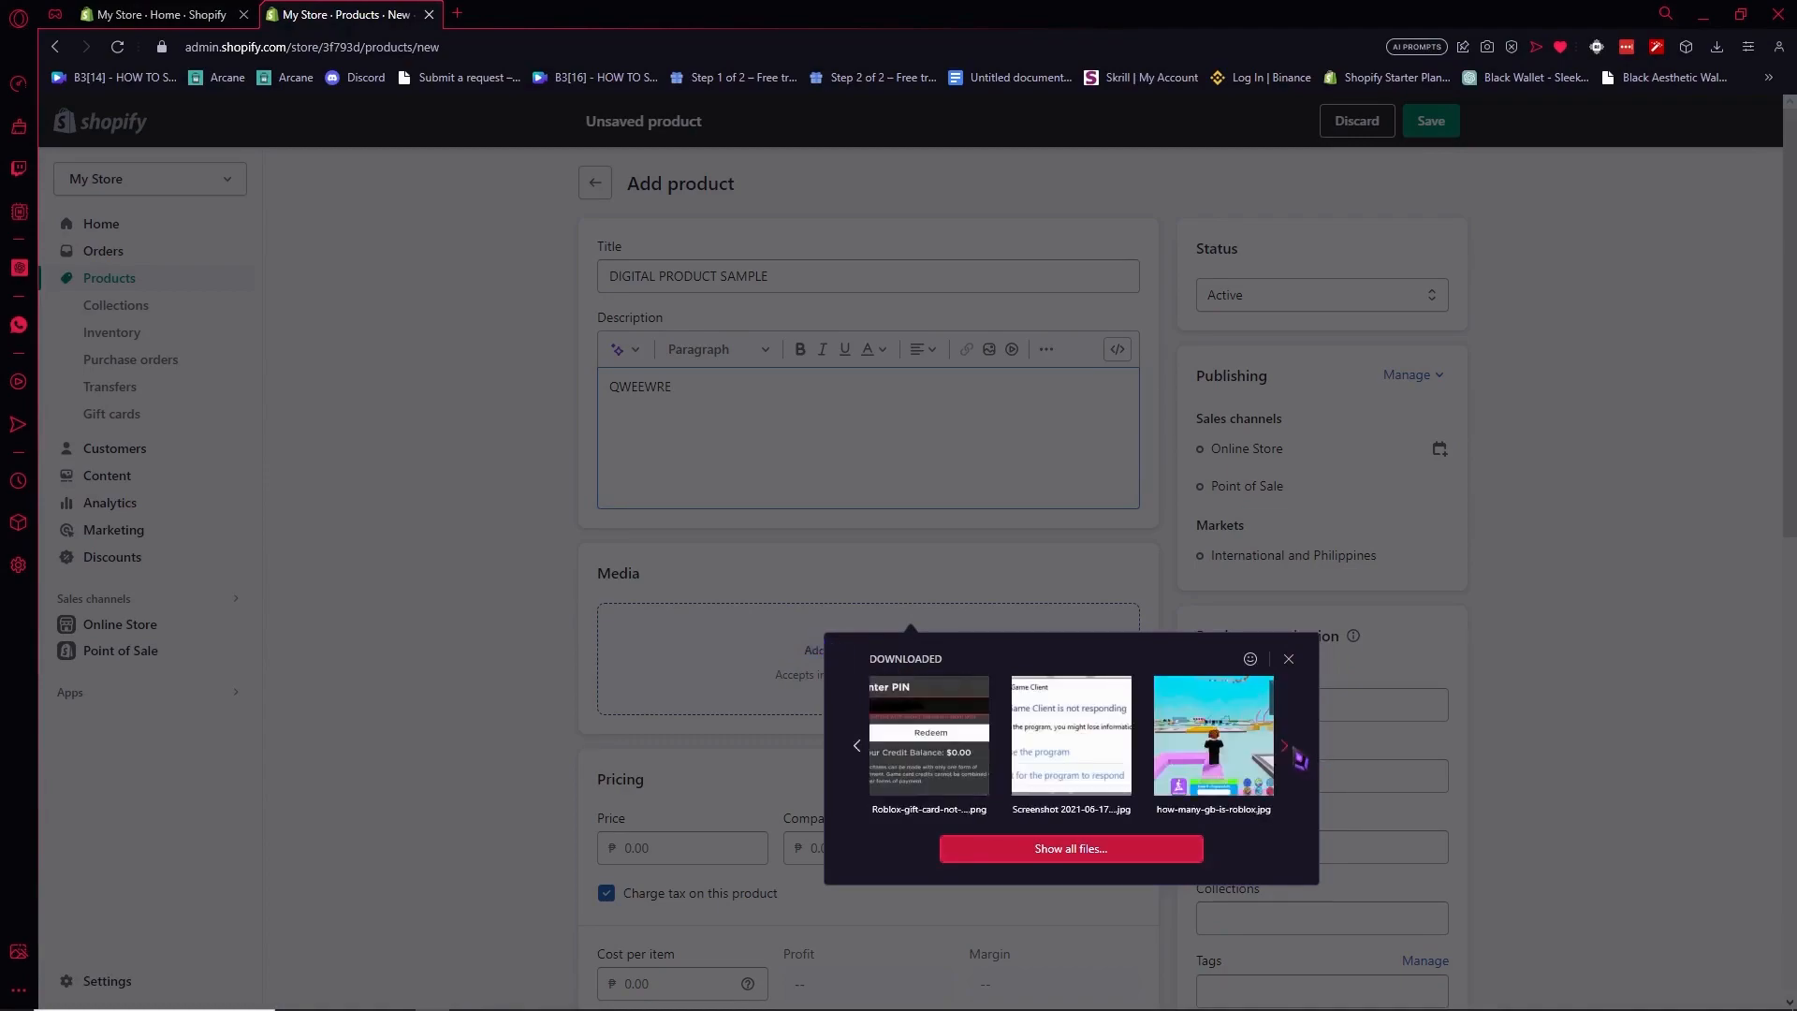
pyautogui.click(1212, 740)
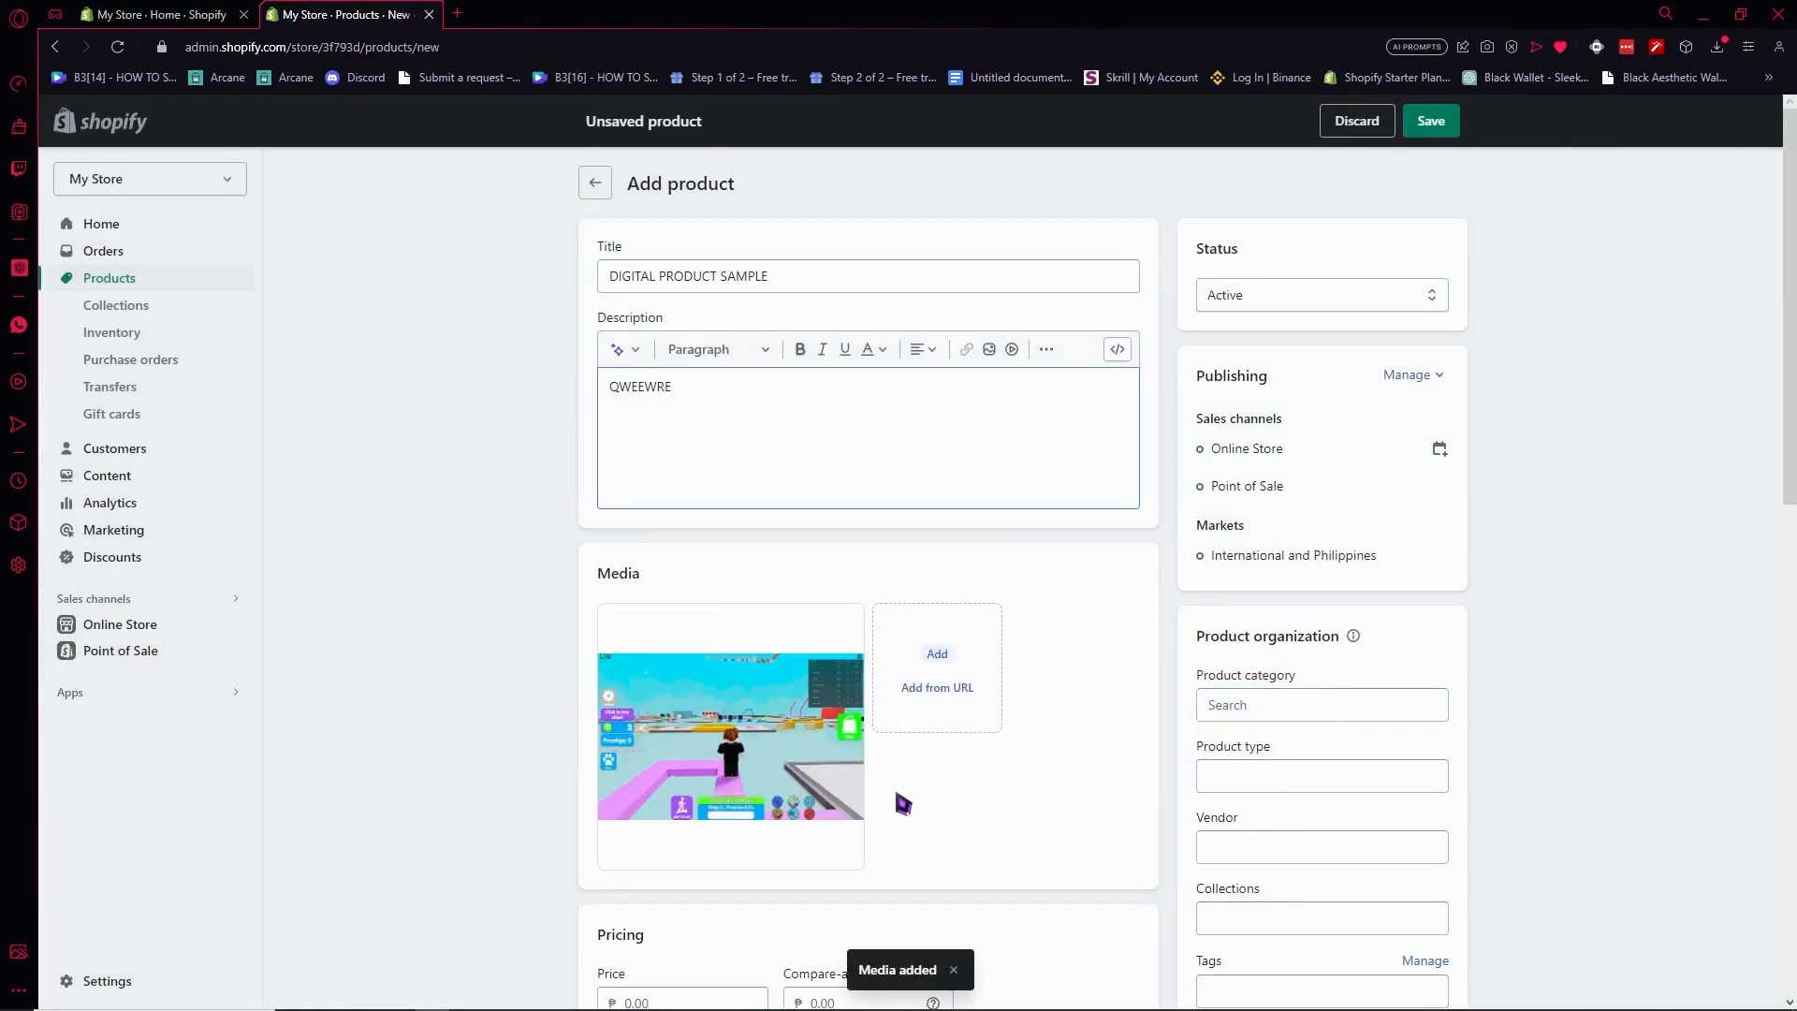
# Step: Set the product's price to ₱55
pyautogui.scroll(-1, 904, 800)
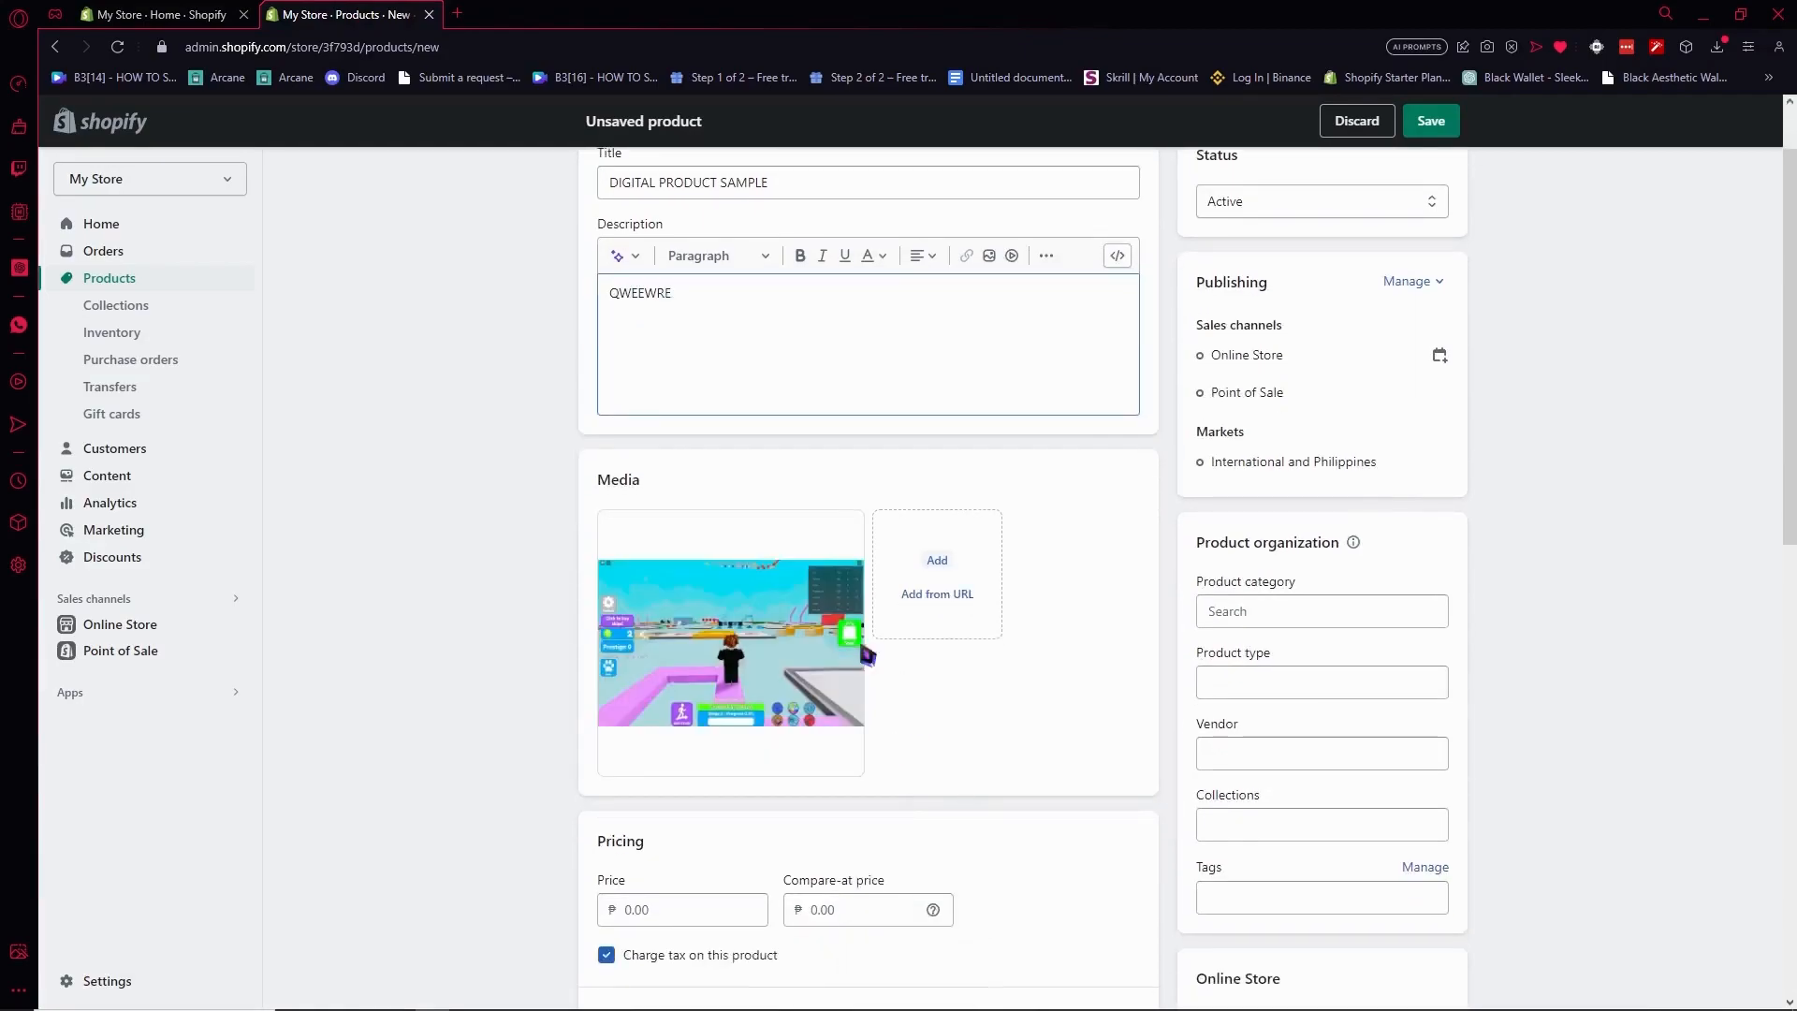
pyautogui.scroll(-1, 730, 642)
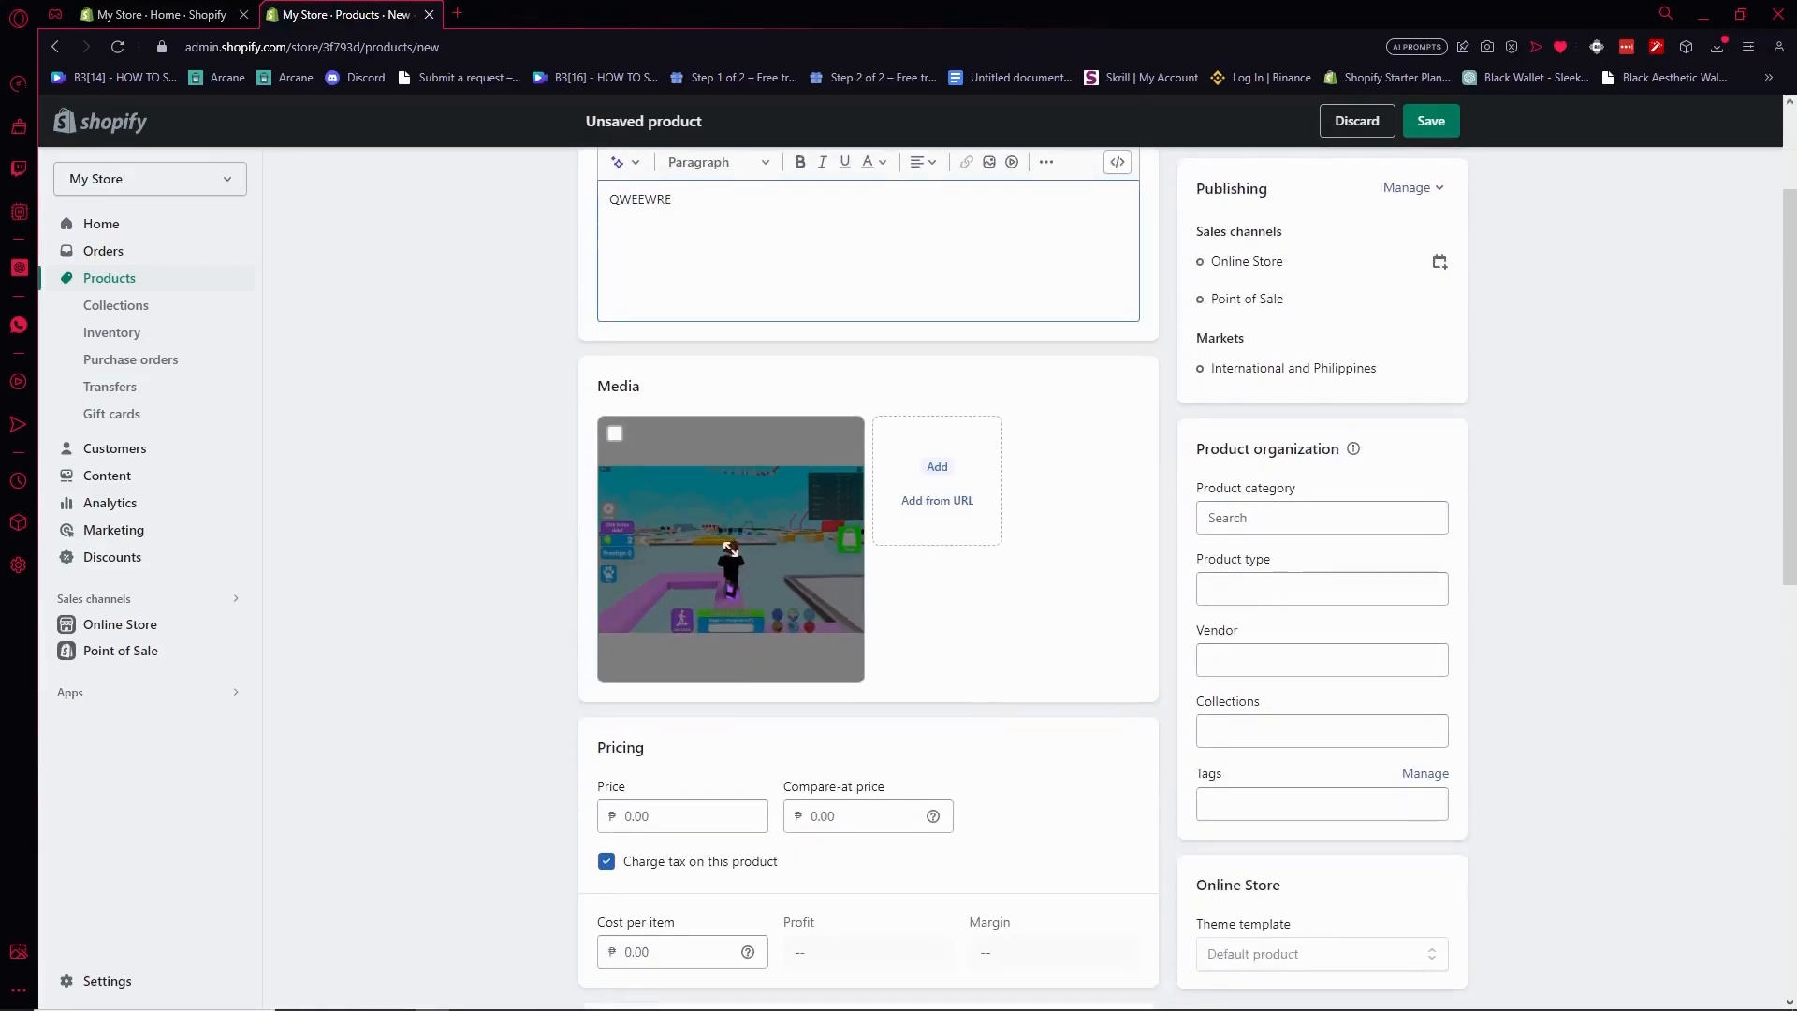
pyautogui.scroll(-1, 694, 644)
pyautogui.click(668, 734)
pyautogui.write('55')
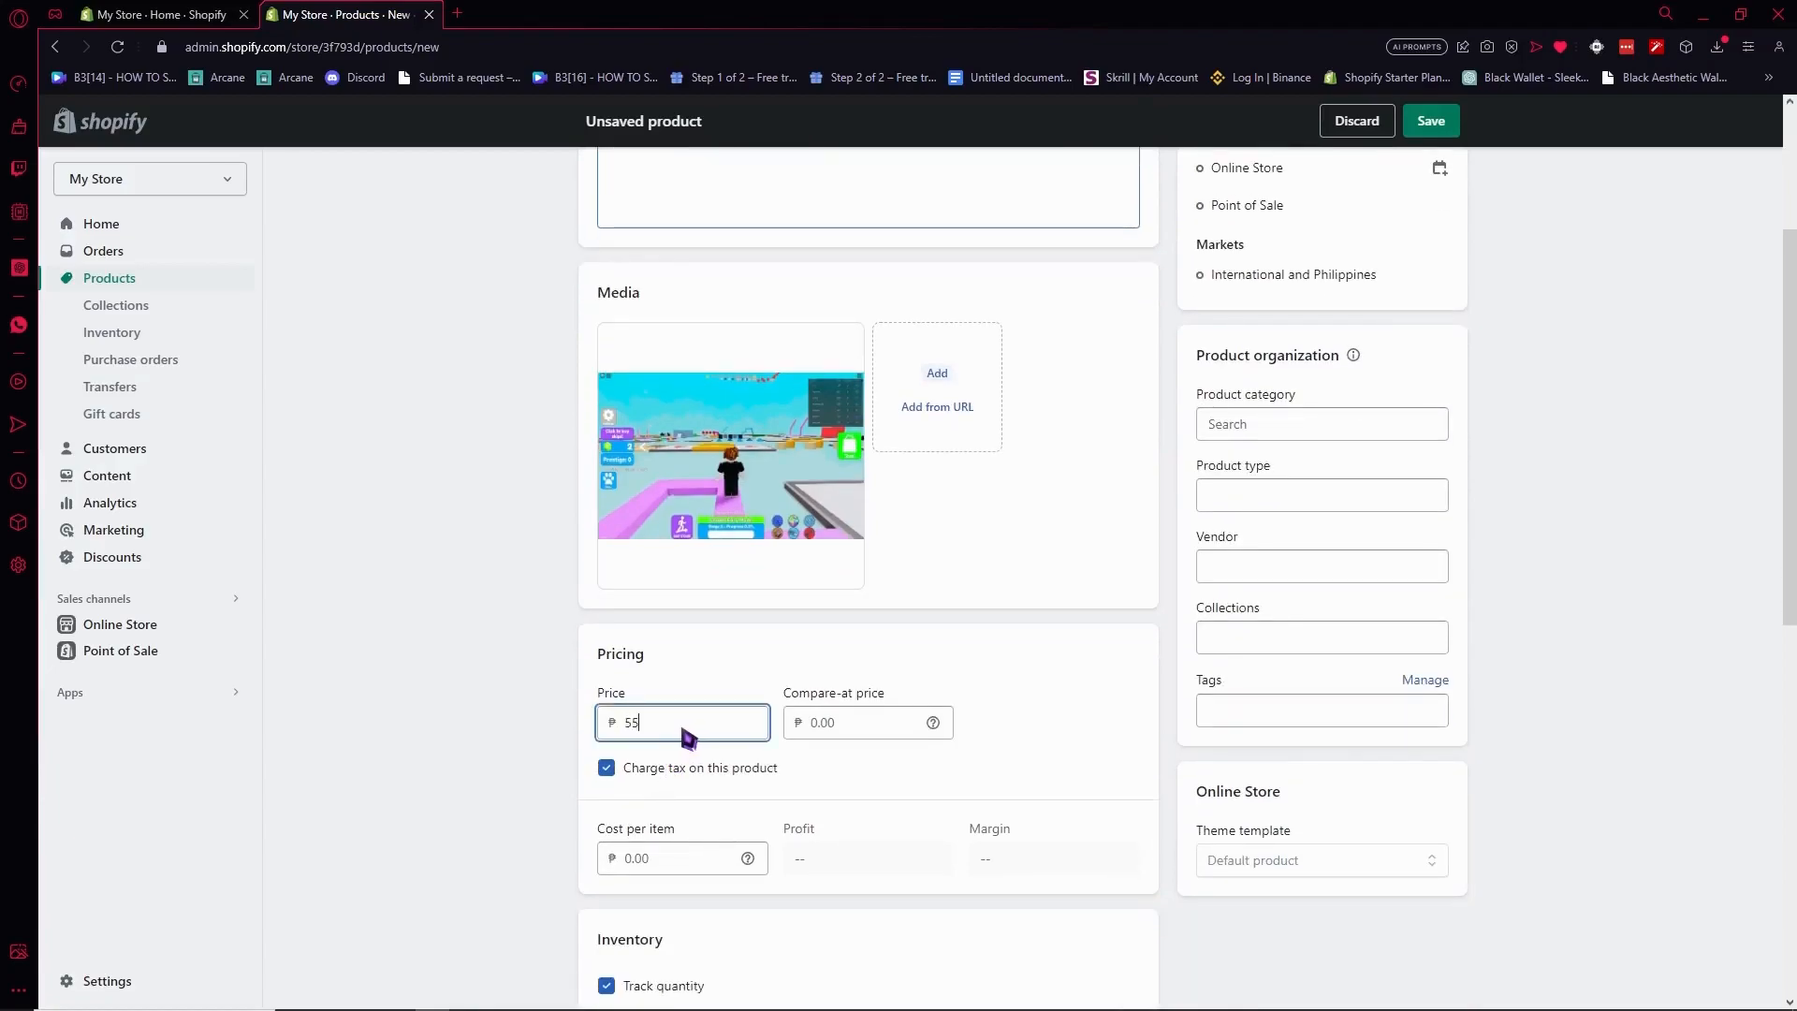
# Step: Allow the product to continue selling when out of stock and turn off its shipping requirement
pyautogui.scroll(-5, 862, 741)
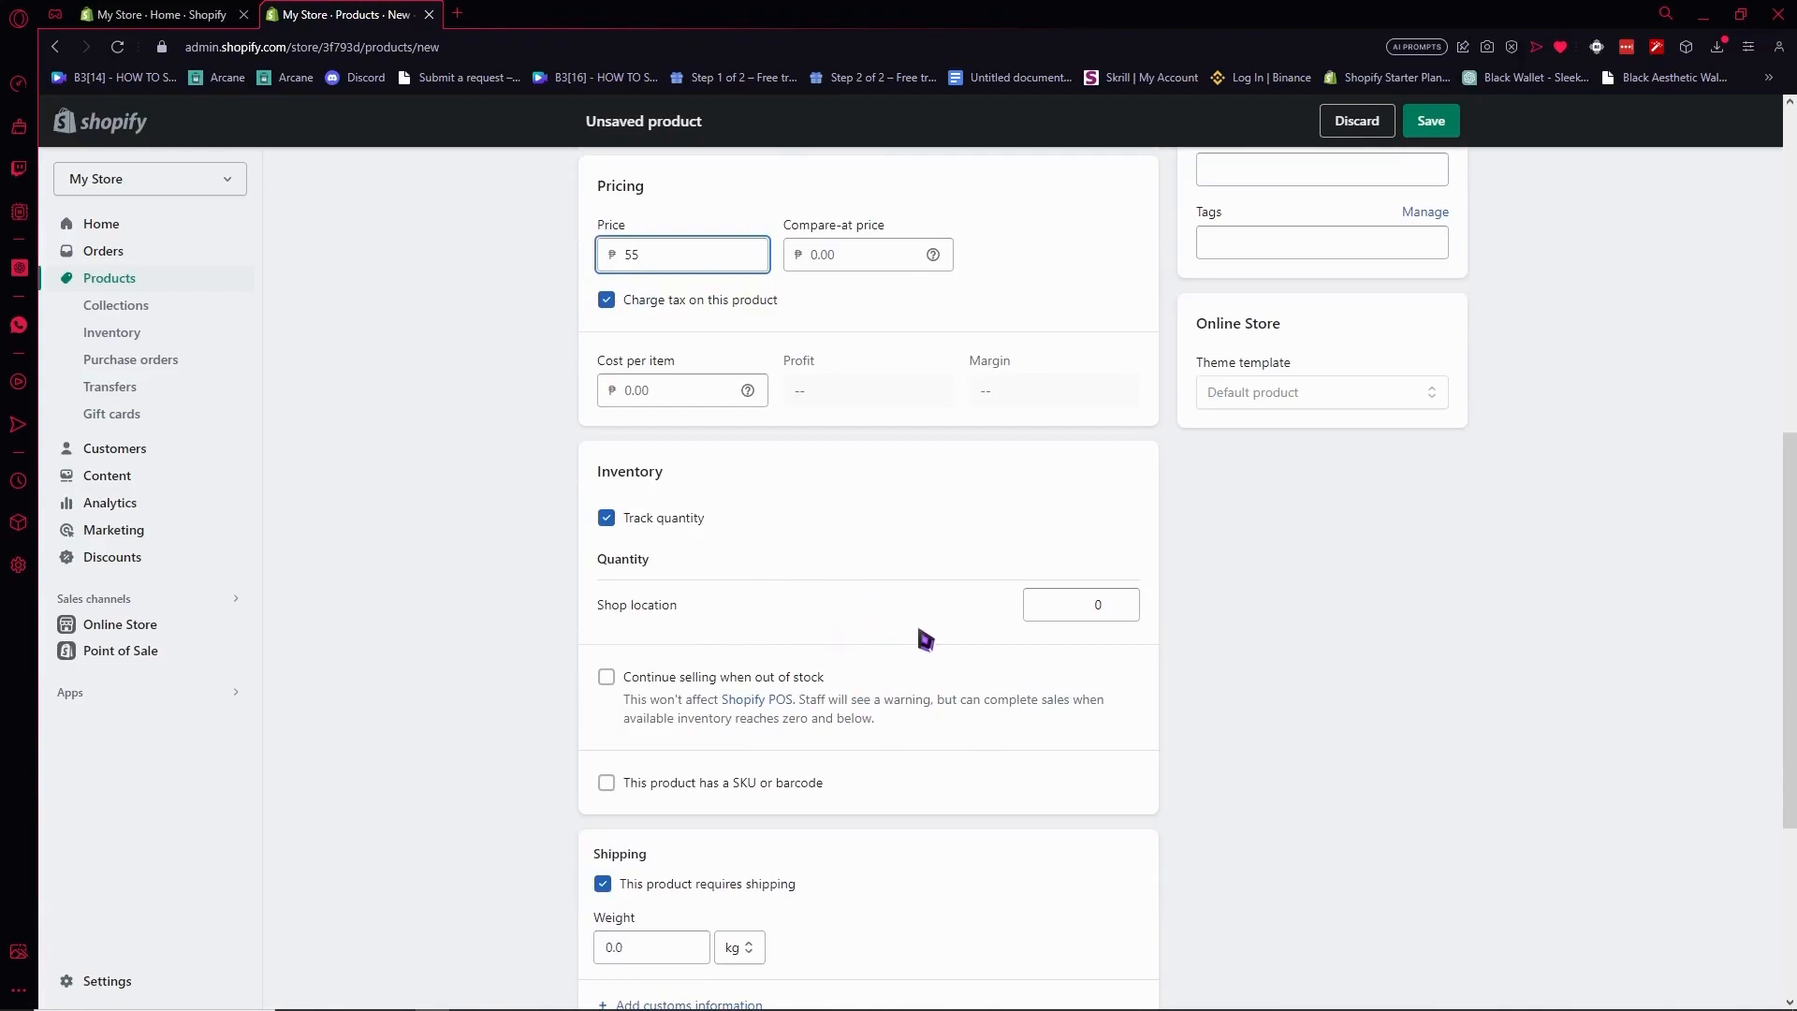
pyautogui.scroll(-1, 1002, 642)
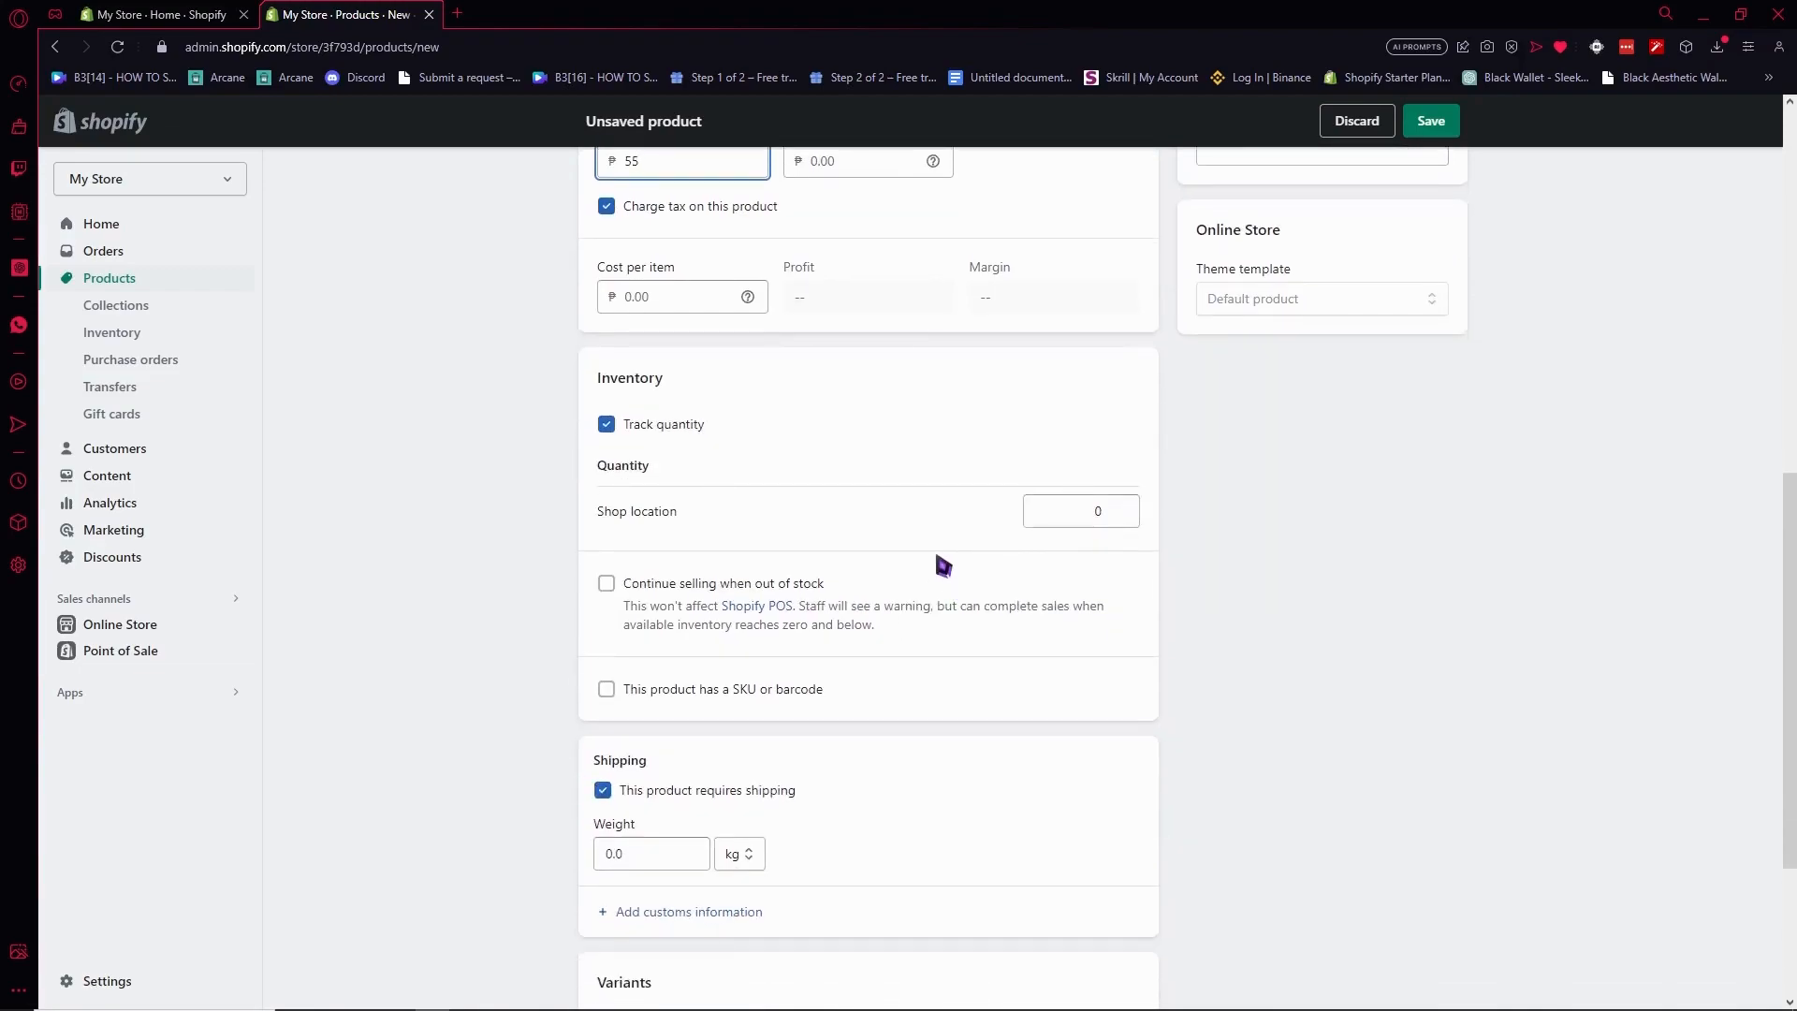
pyautogui.scroll(-1, 885, 590)
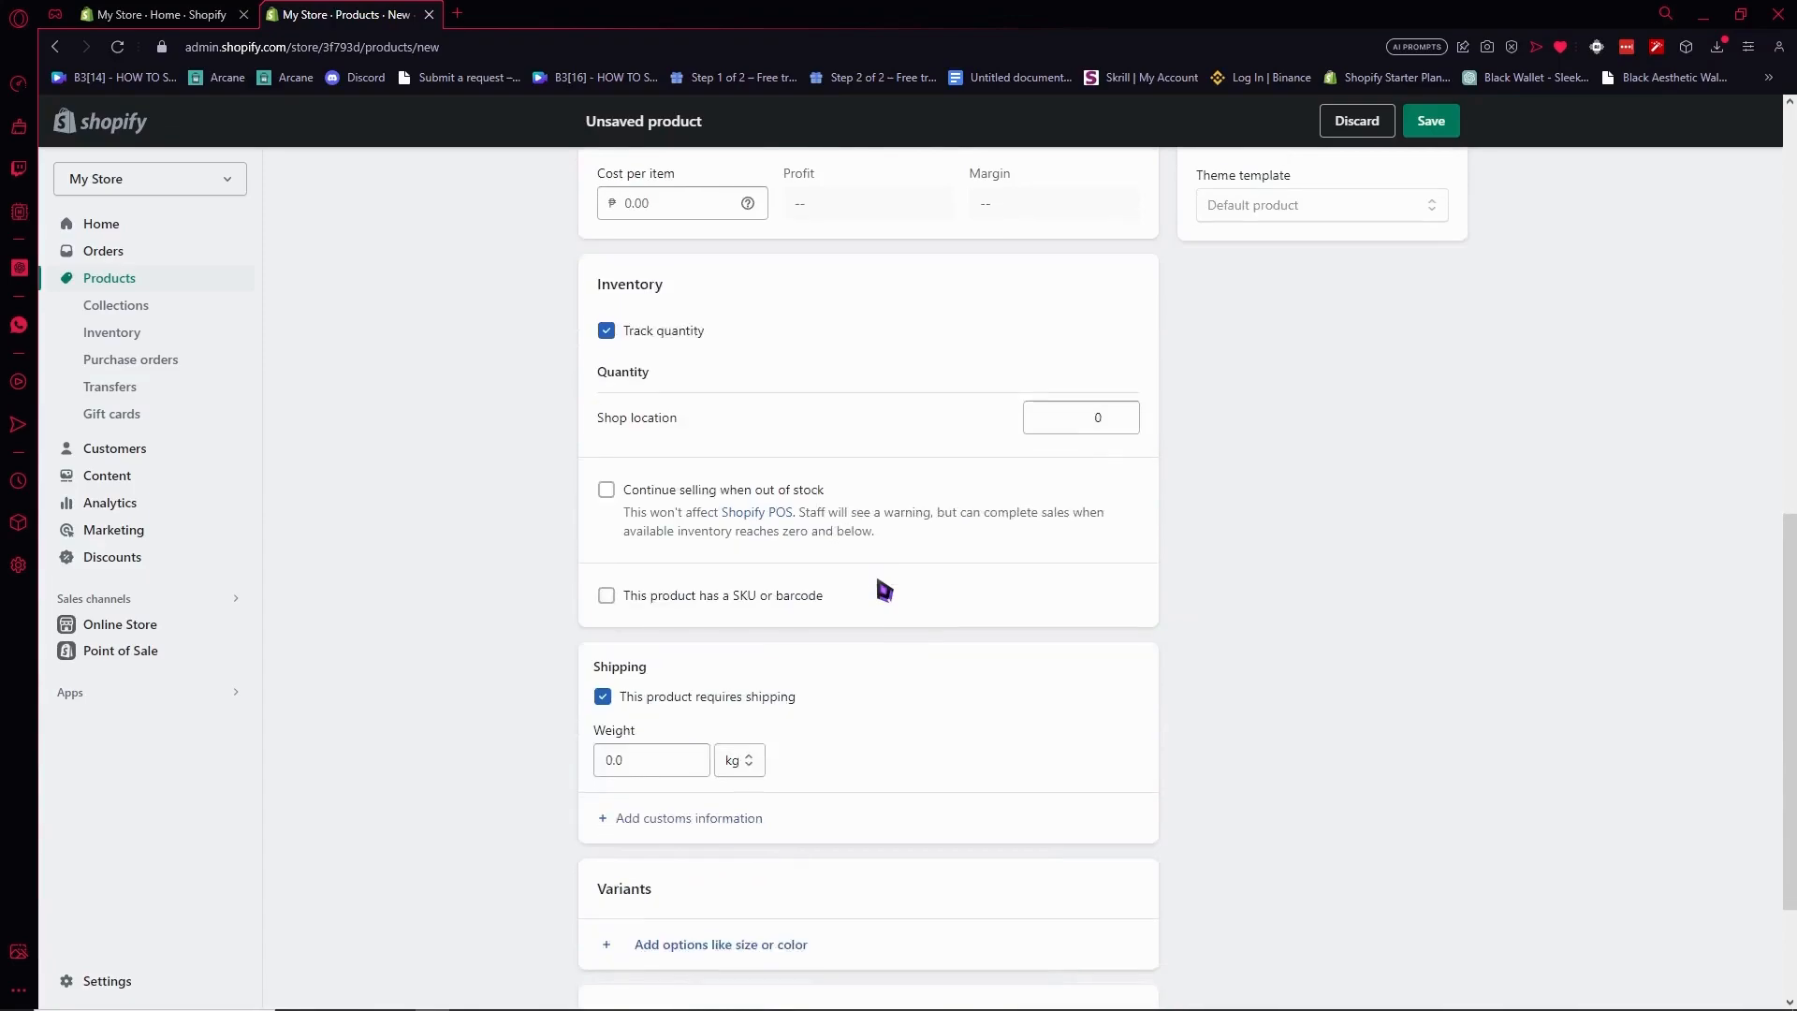
pyautogui.click(625, 493)
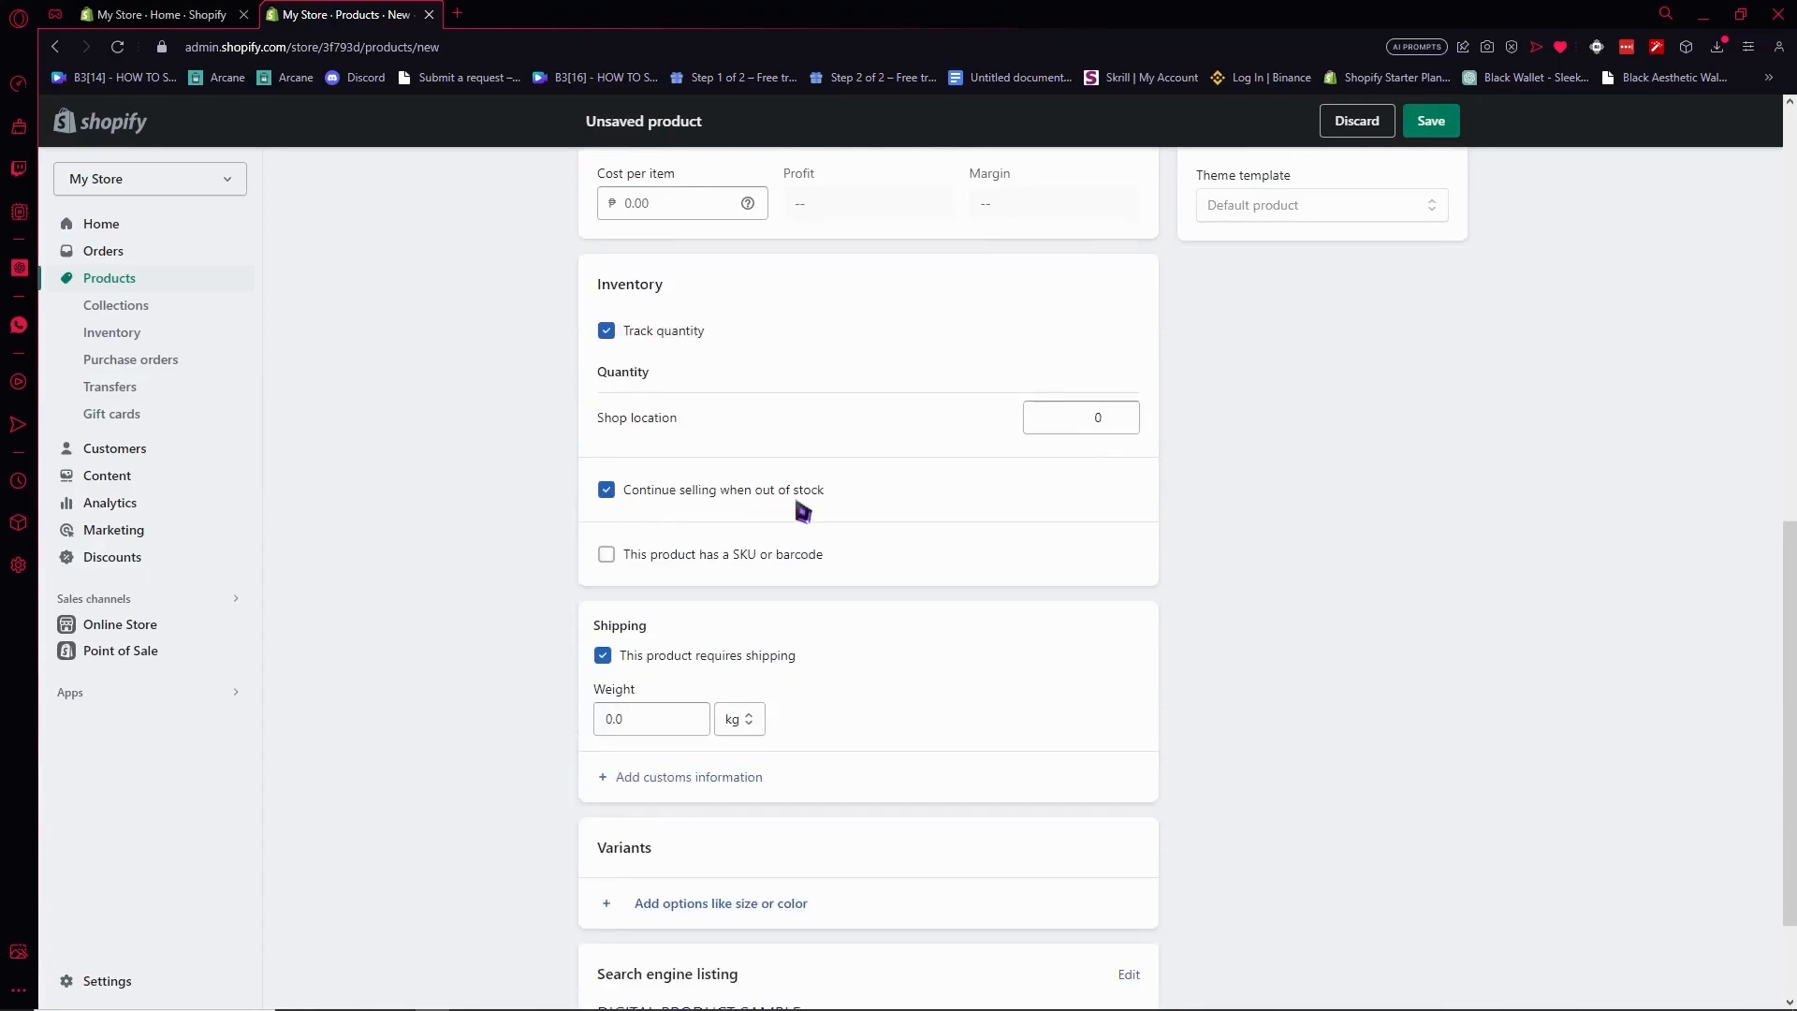
pyautogui.scroll(-1, 719, 622)
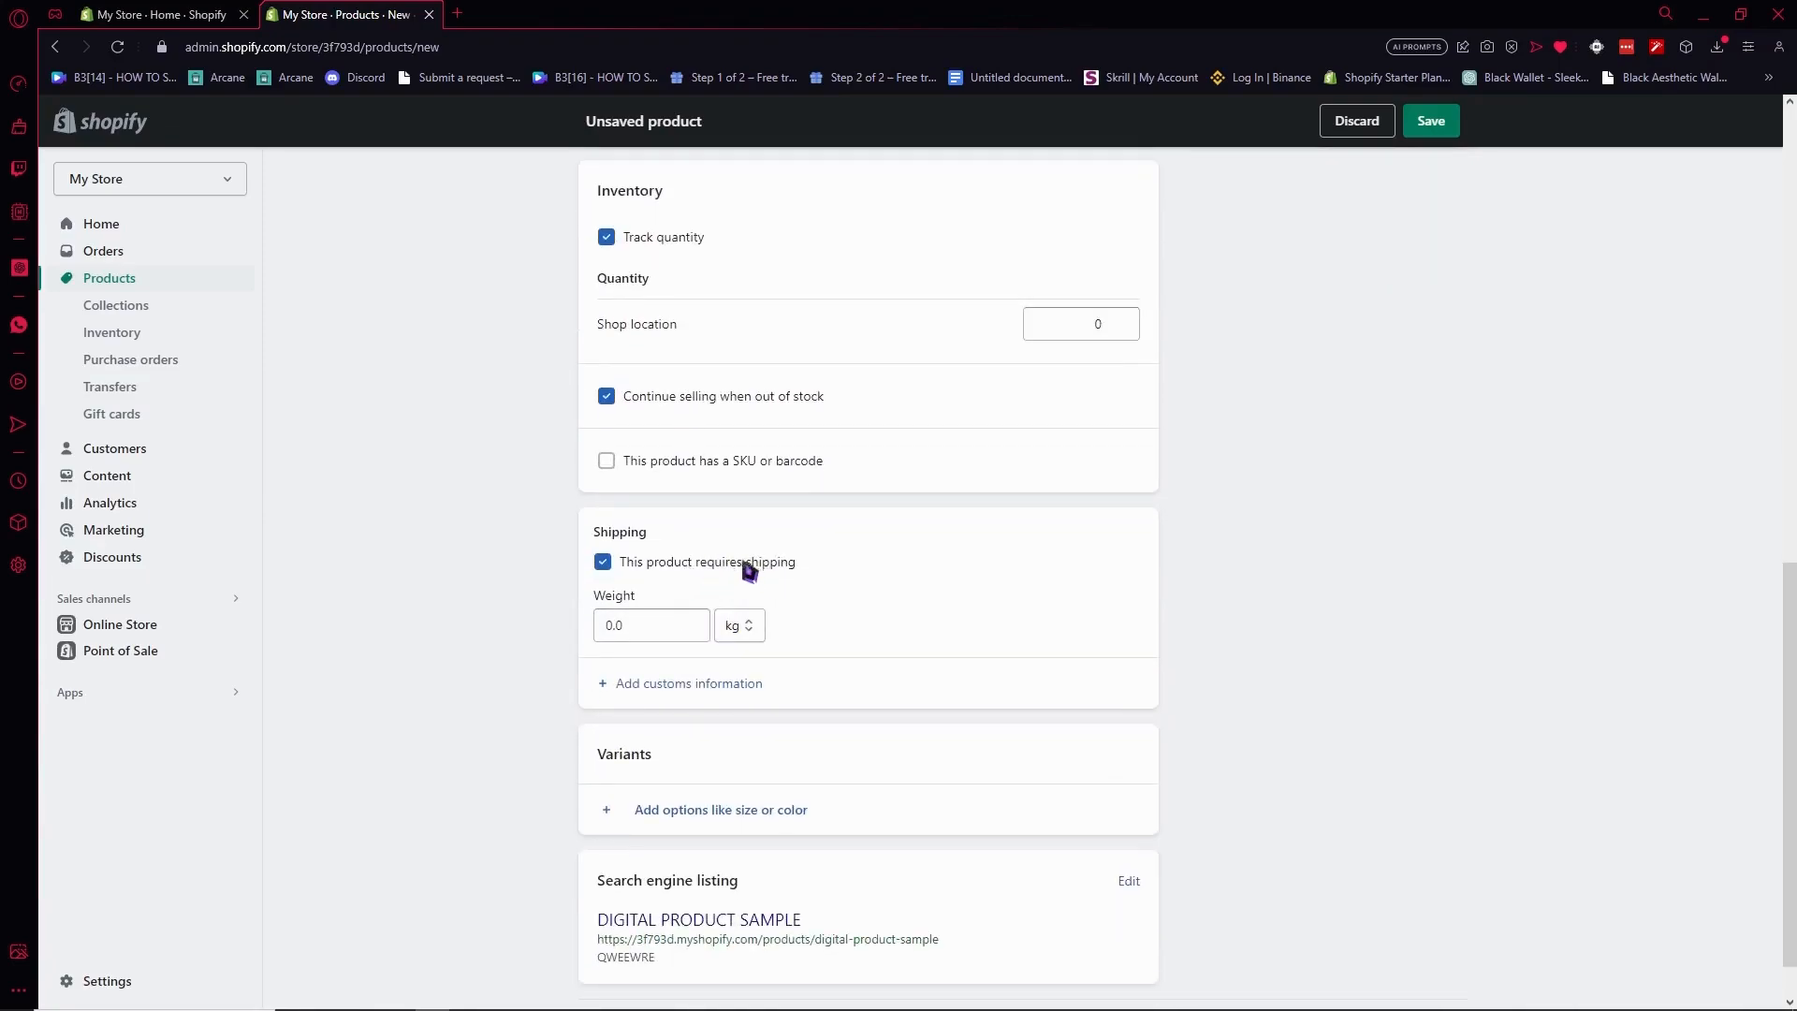
pyautogui.click(602, 561)
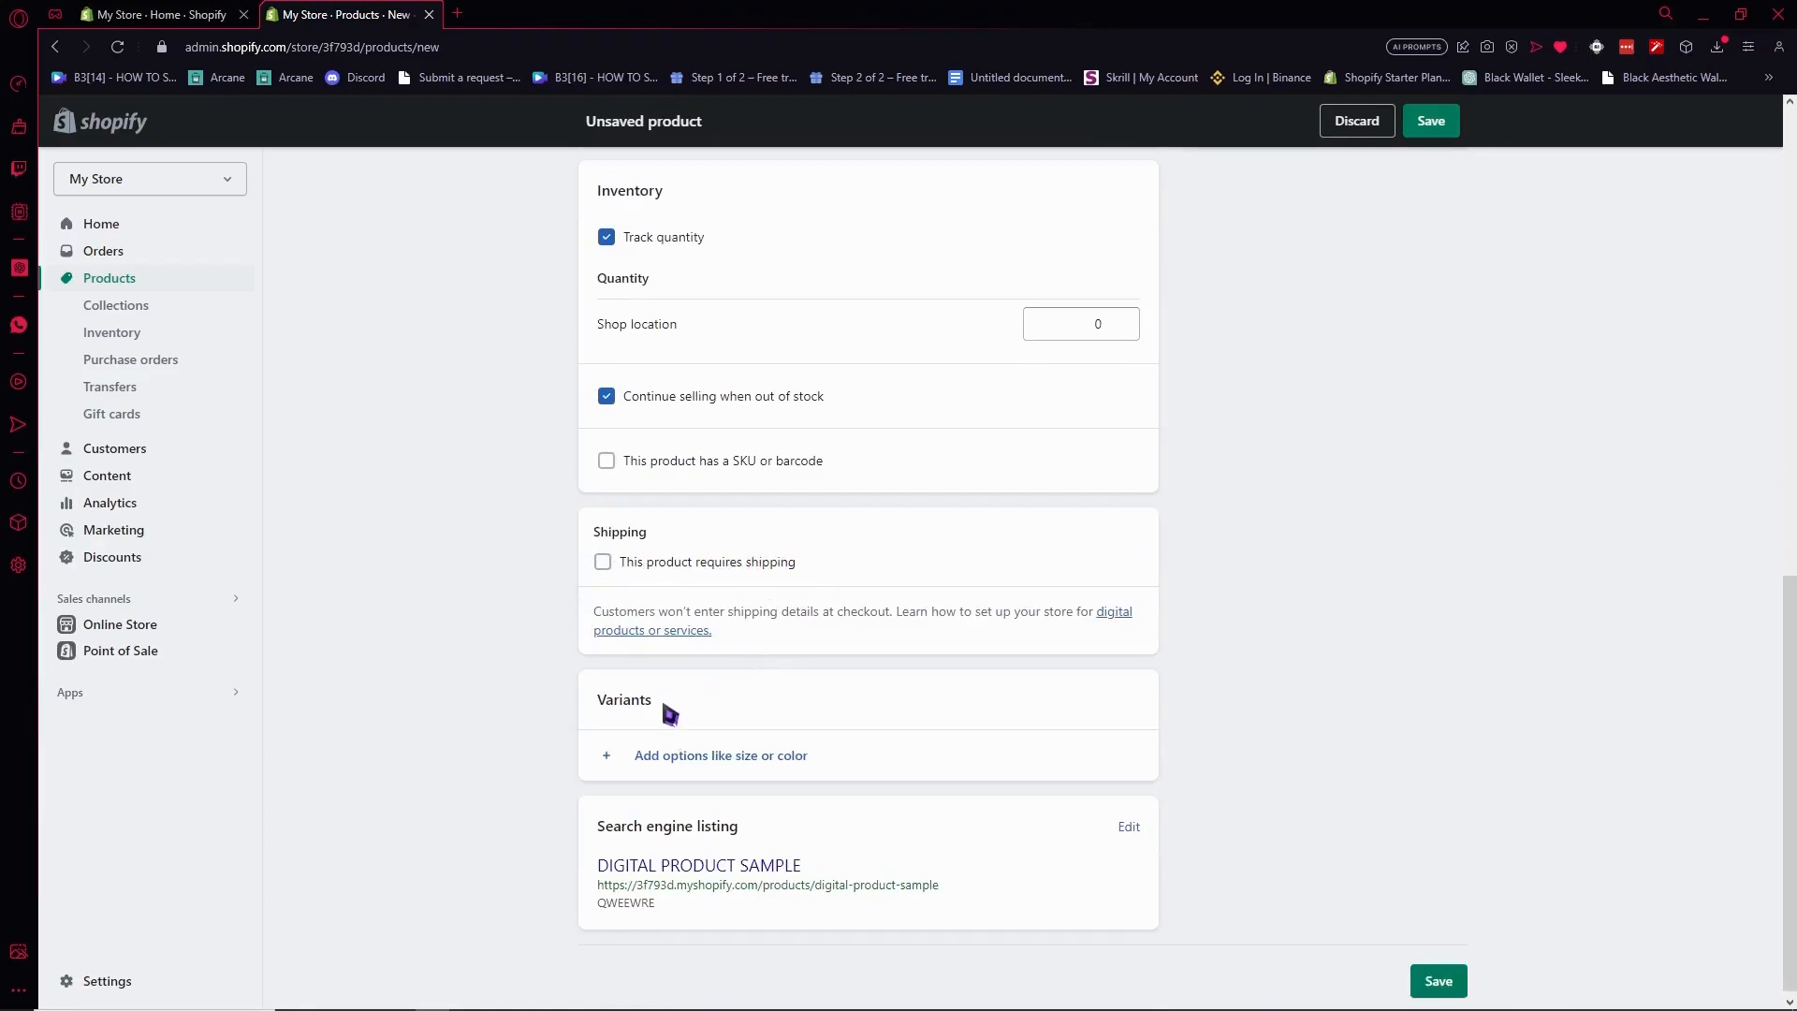
# Step: Review the new product's details and save the product
pyautogui.scroll(-1, 662, 726)
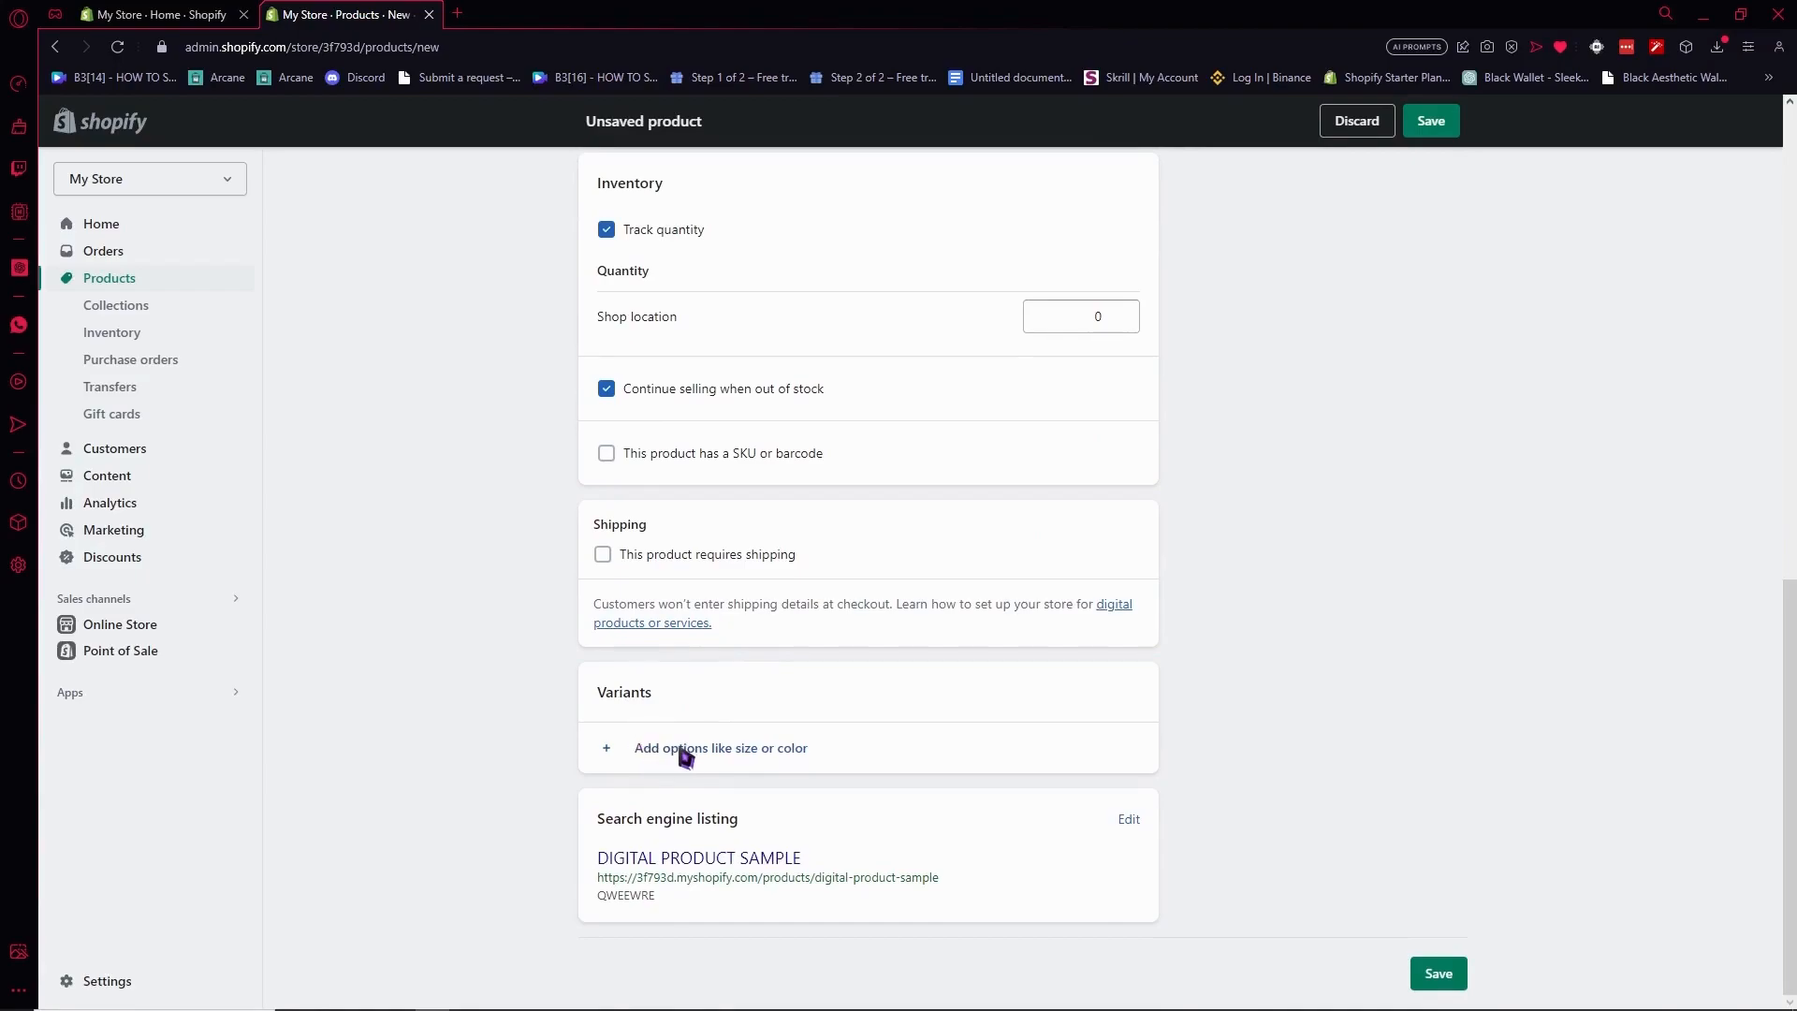
pyautogui.scroll(10, 810, 741)
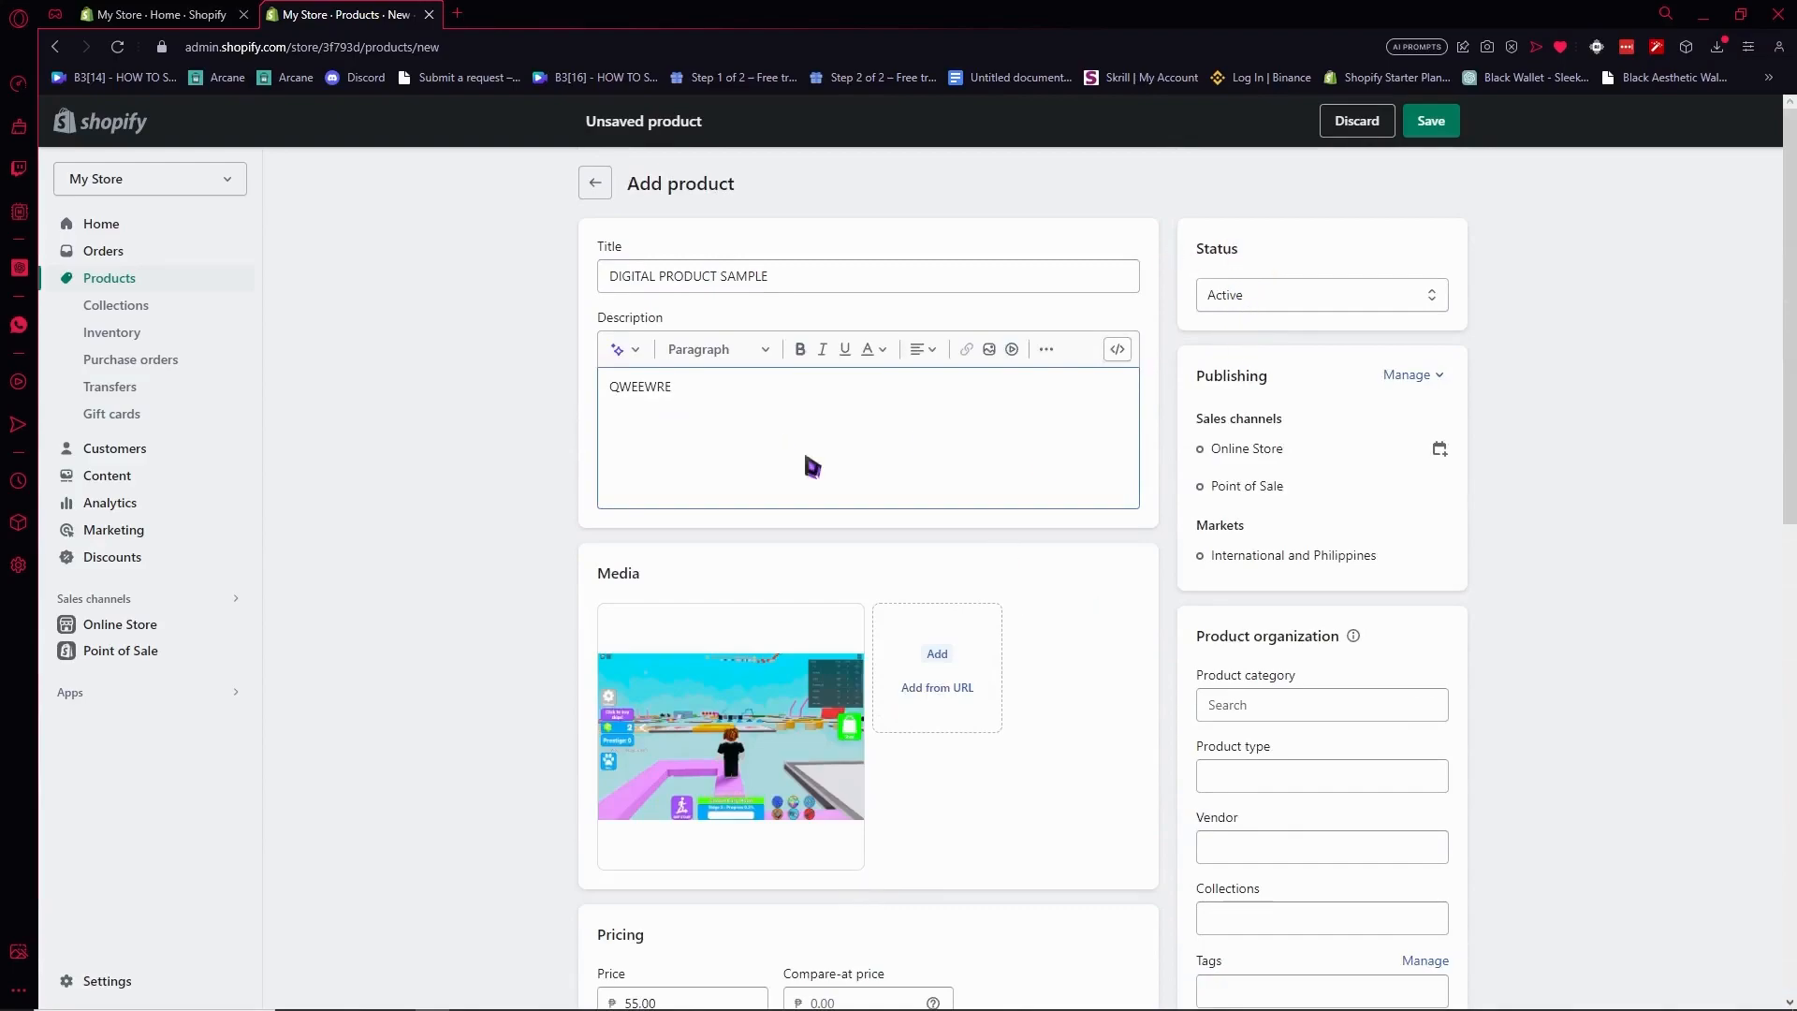
pyautogui.scroll(-5, 692, 674)
pyautogui.scroll(5, 778, 672)
pyautogui.click(1431, 132)
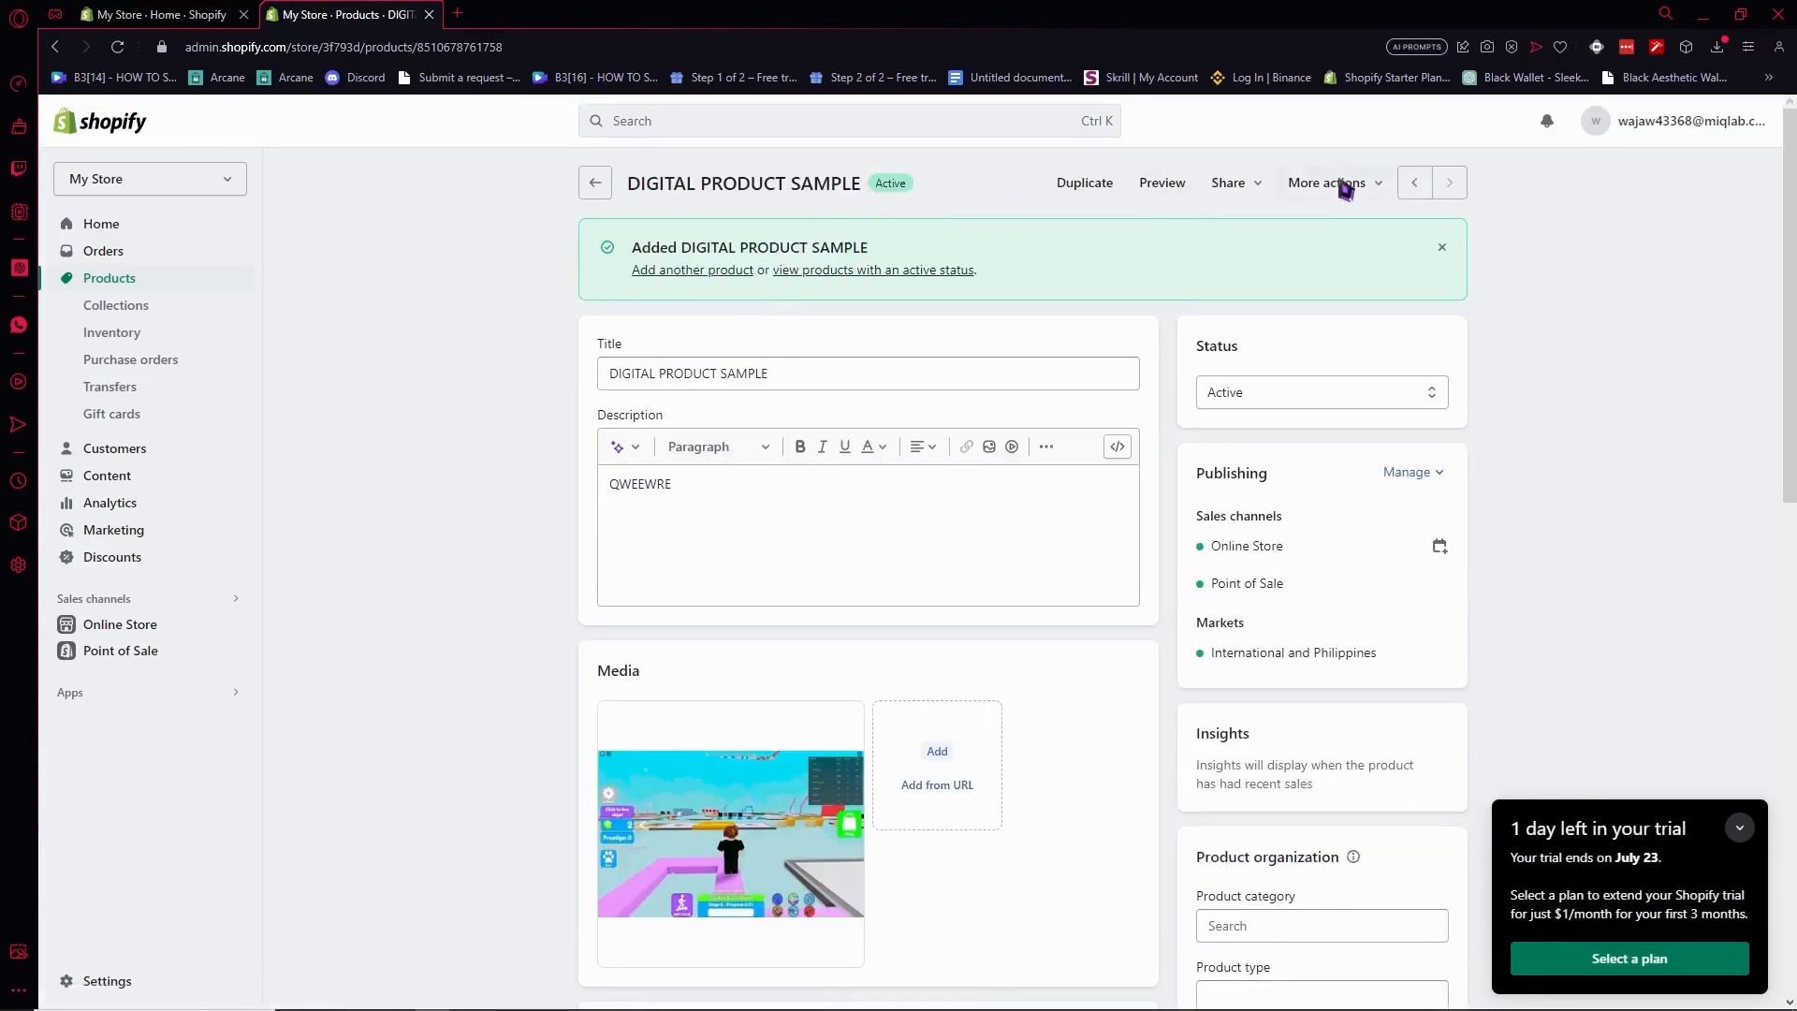
# Step: Attach the downloaded PNG of the white arrow cursor to DIGITAL PRODUCT SAMPLE as its digital file and save
pyautogui.click(1371, 184)
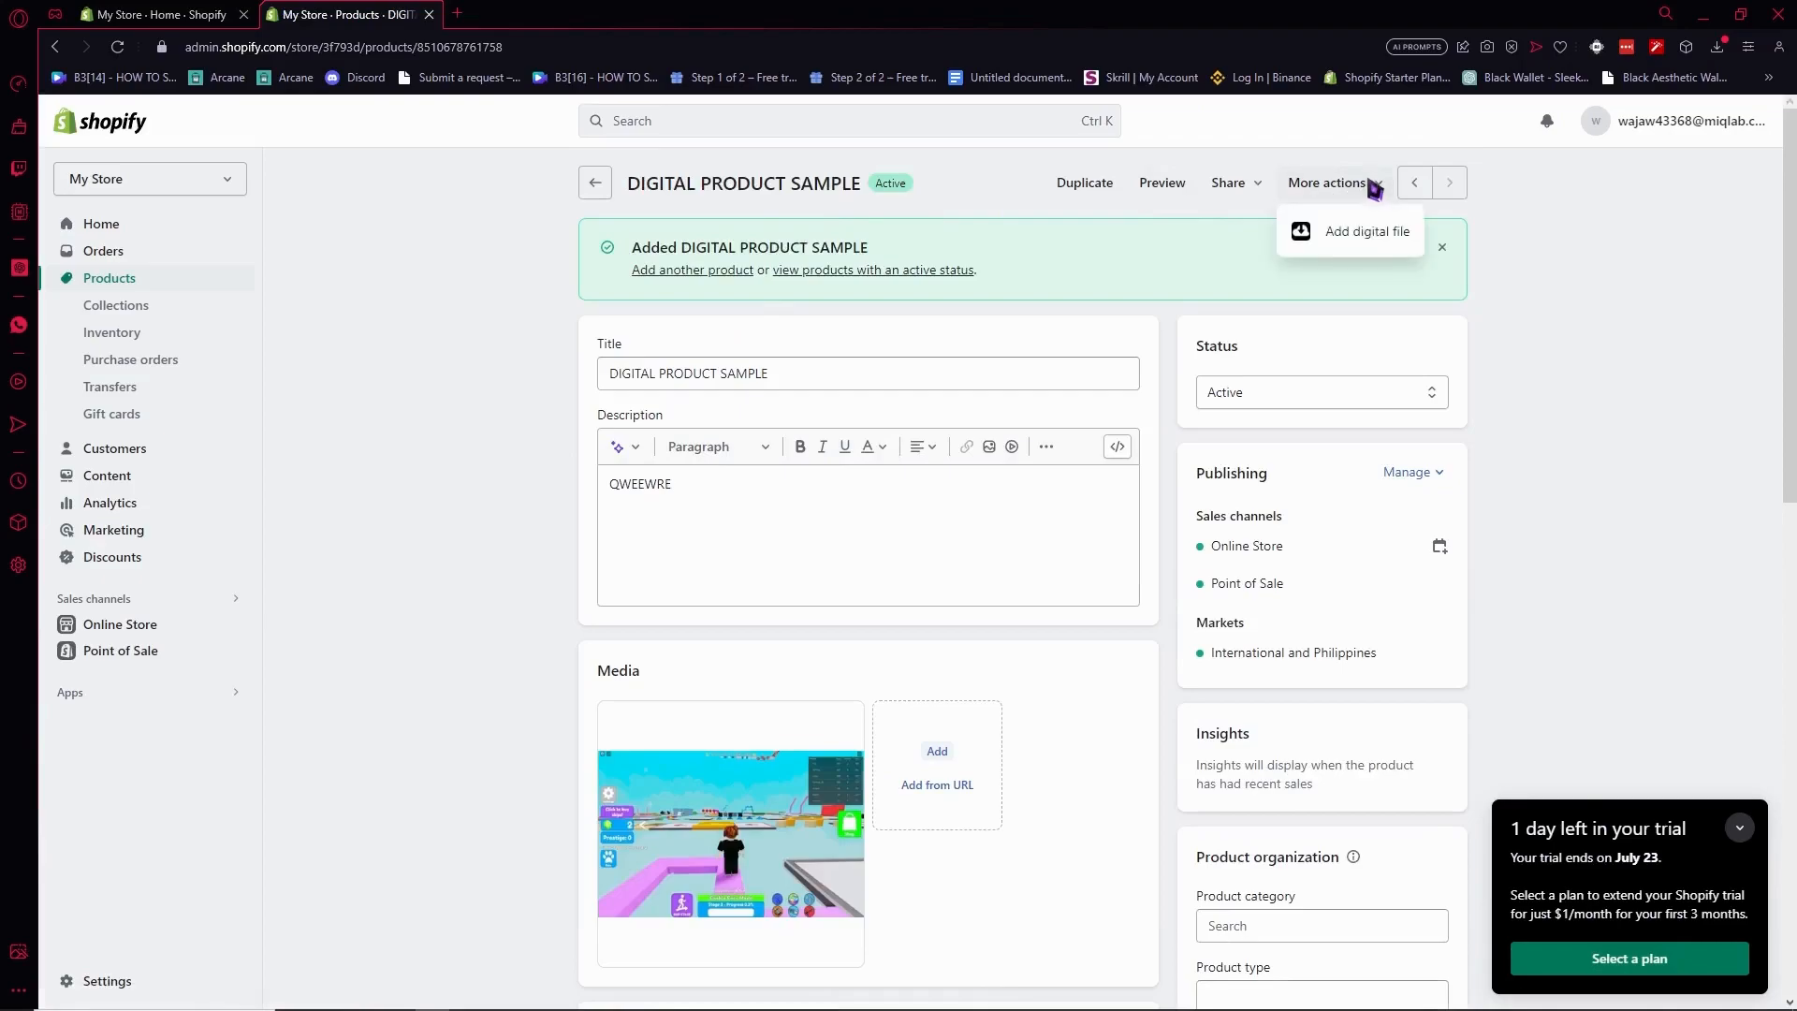
pyautogui.click(1358, 246)
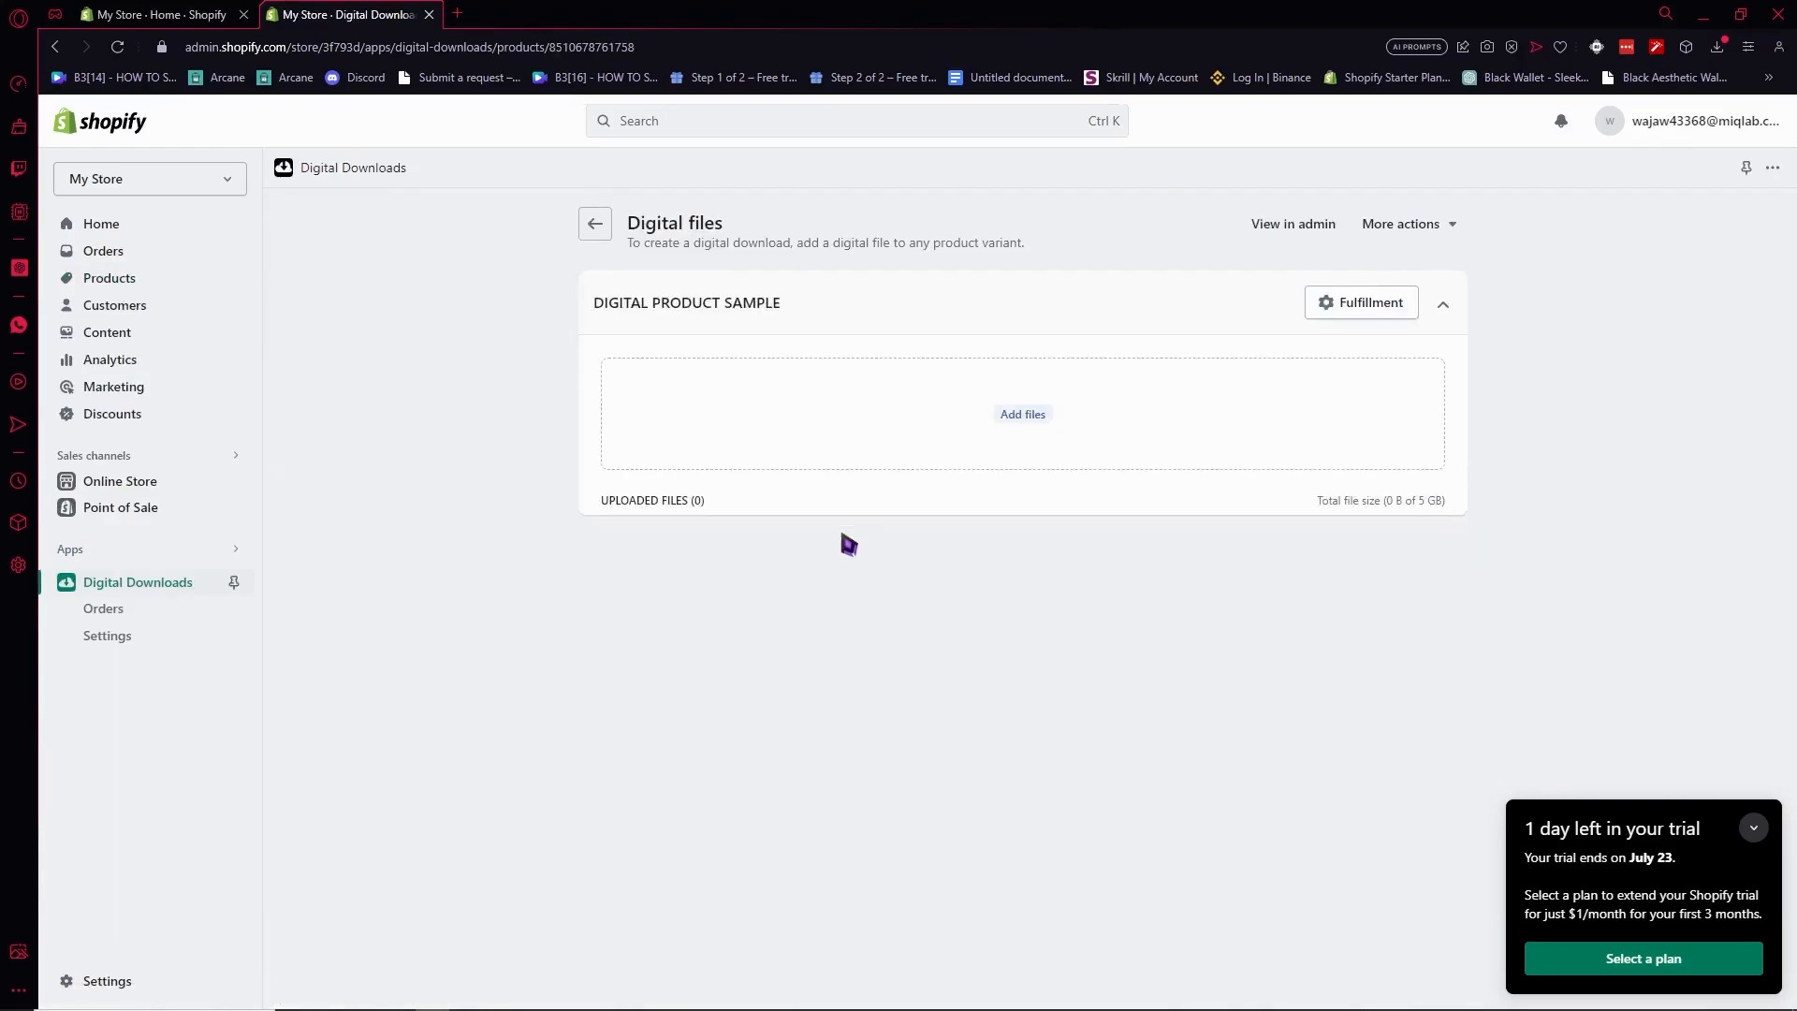
pyautogui.click(1027, 419)
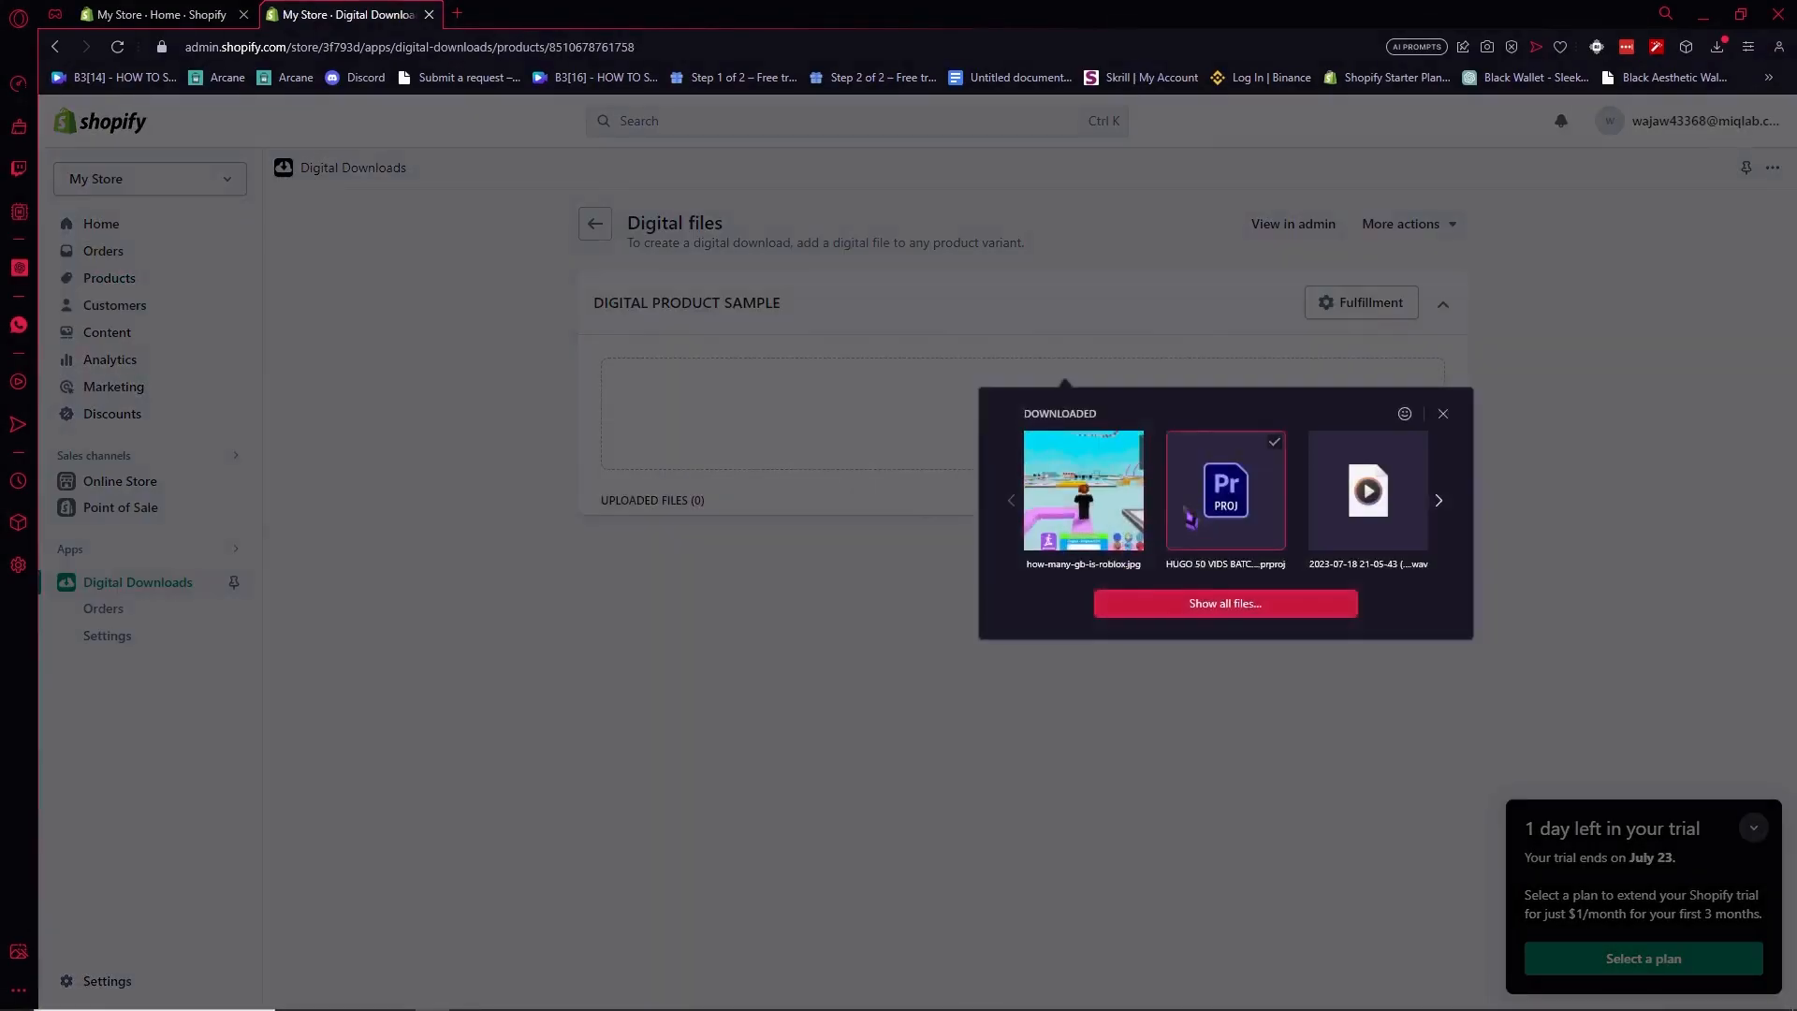
pyautogui.click(1441, 501)
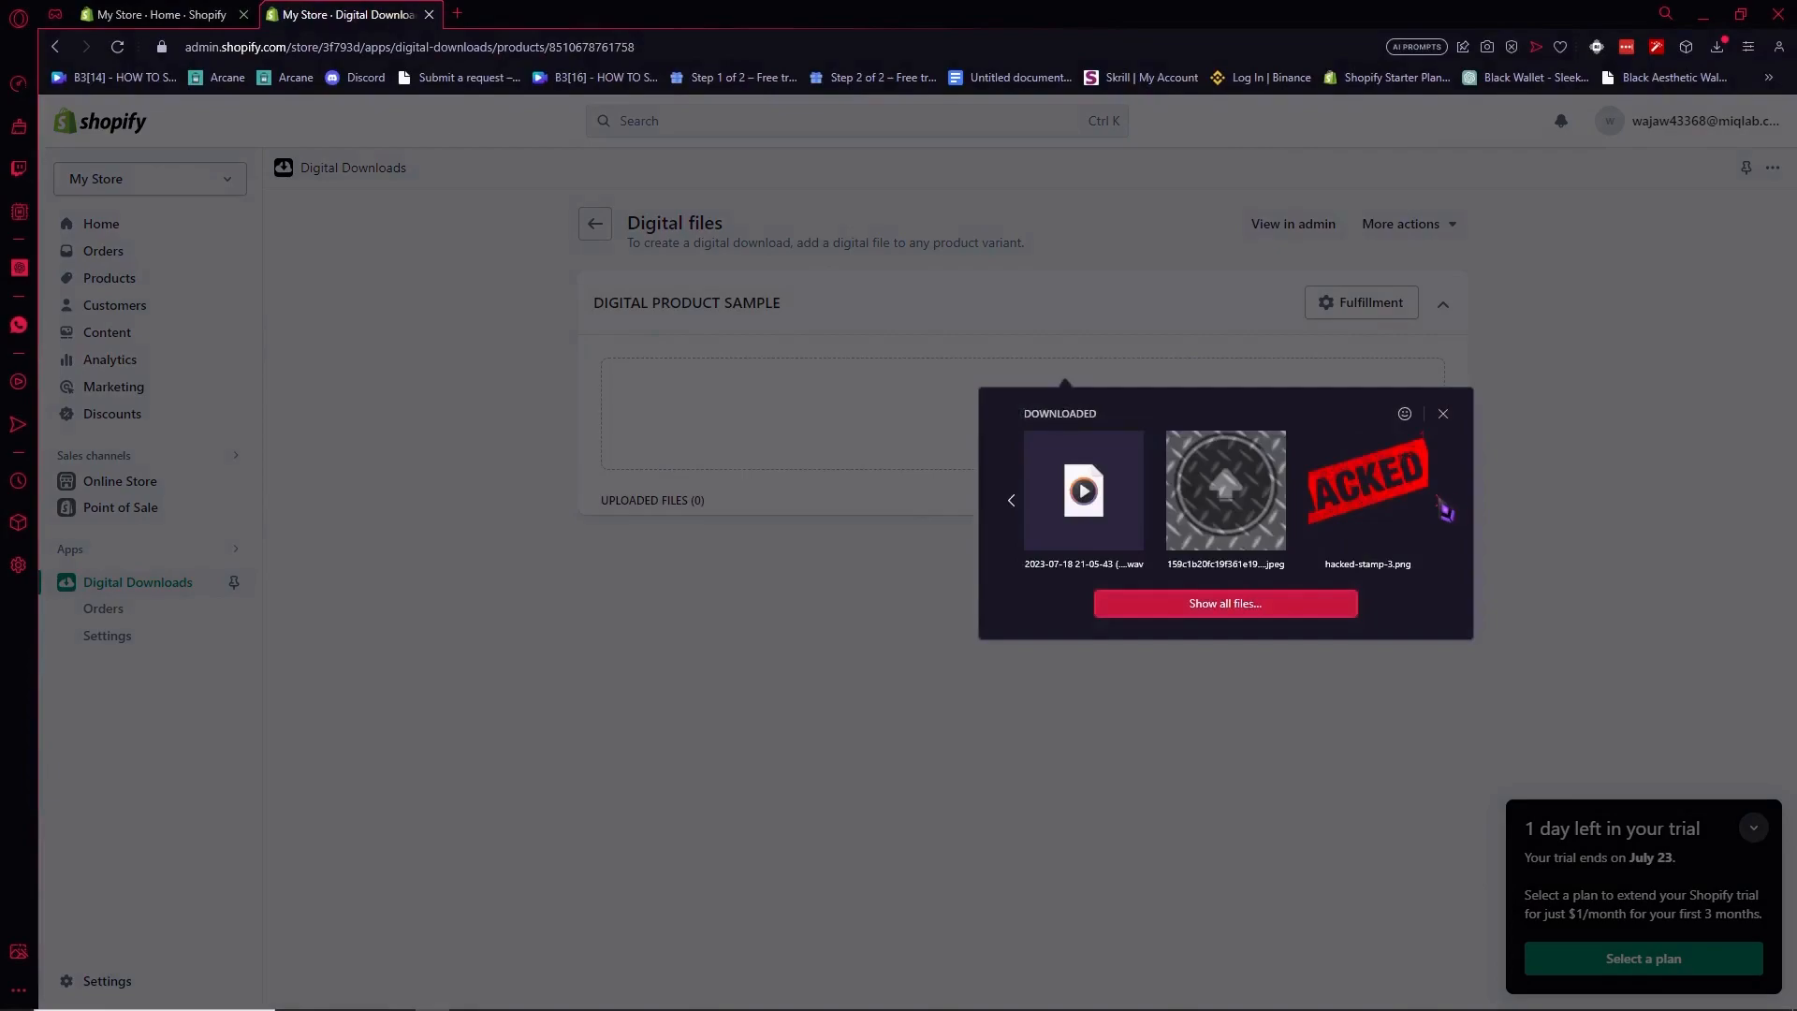
pyautogui.click(1442, 504)
pyautogui.click(1442, 505)
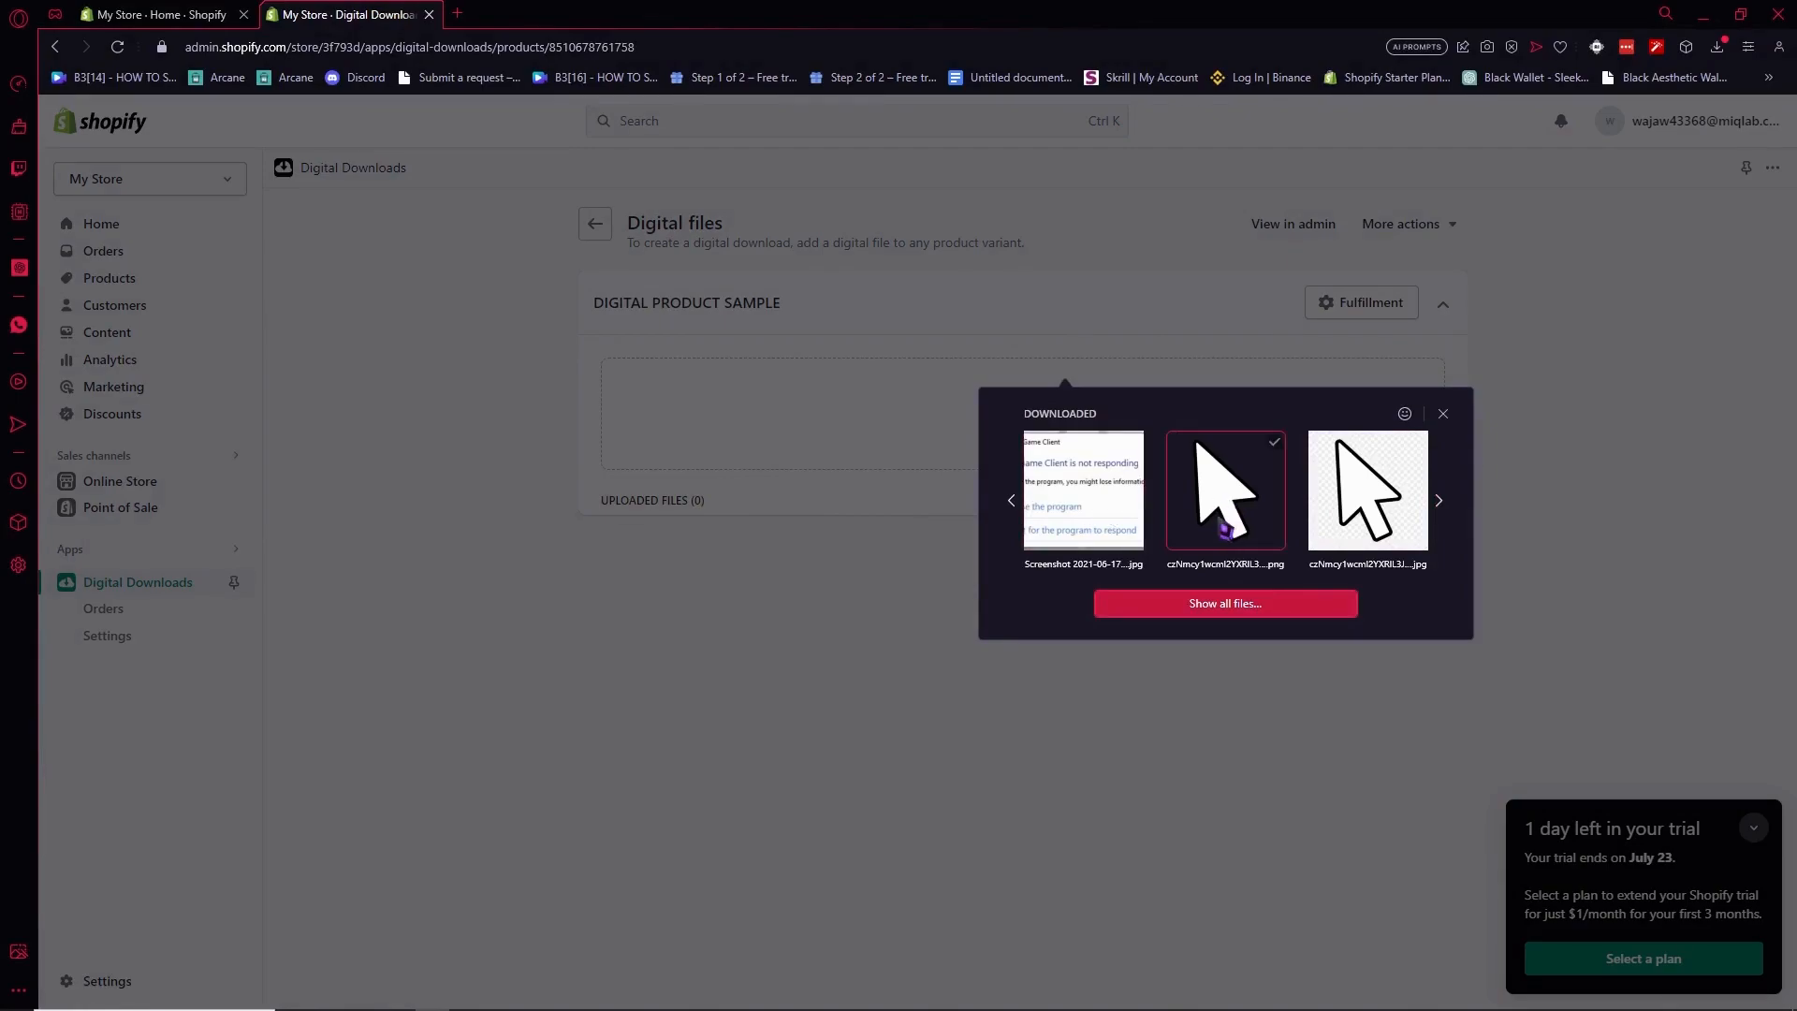
pyautogui.click(1224, 528)
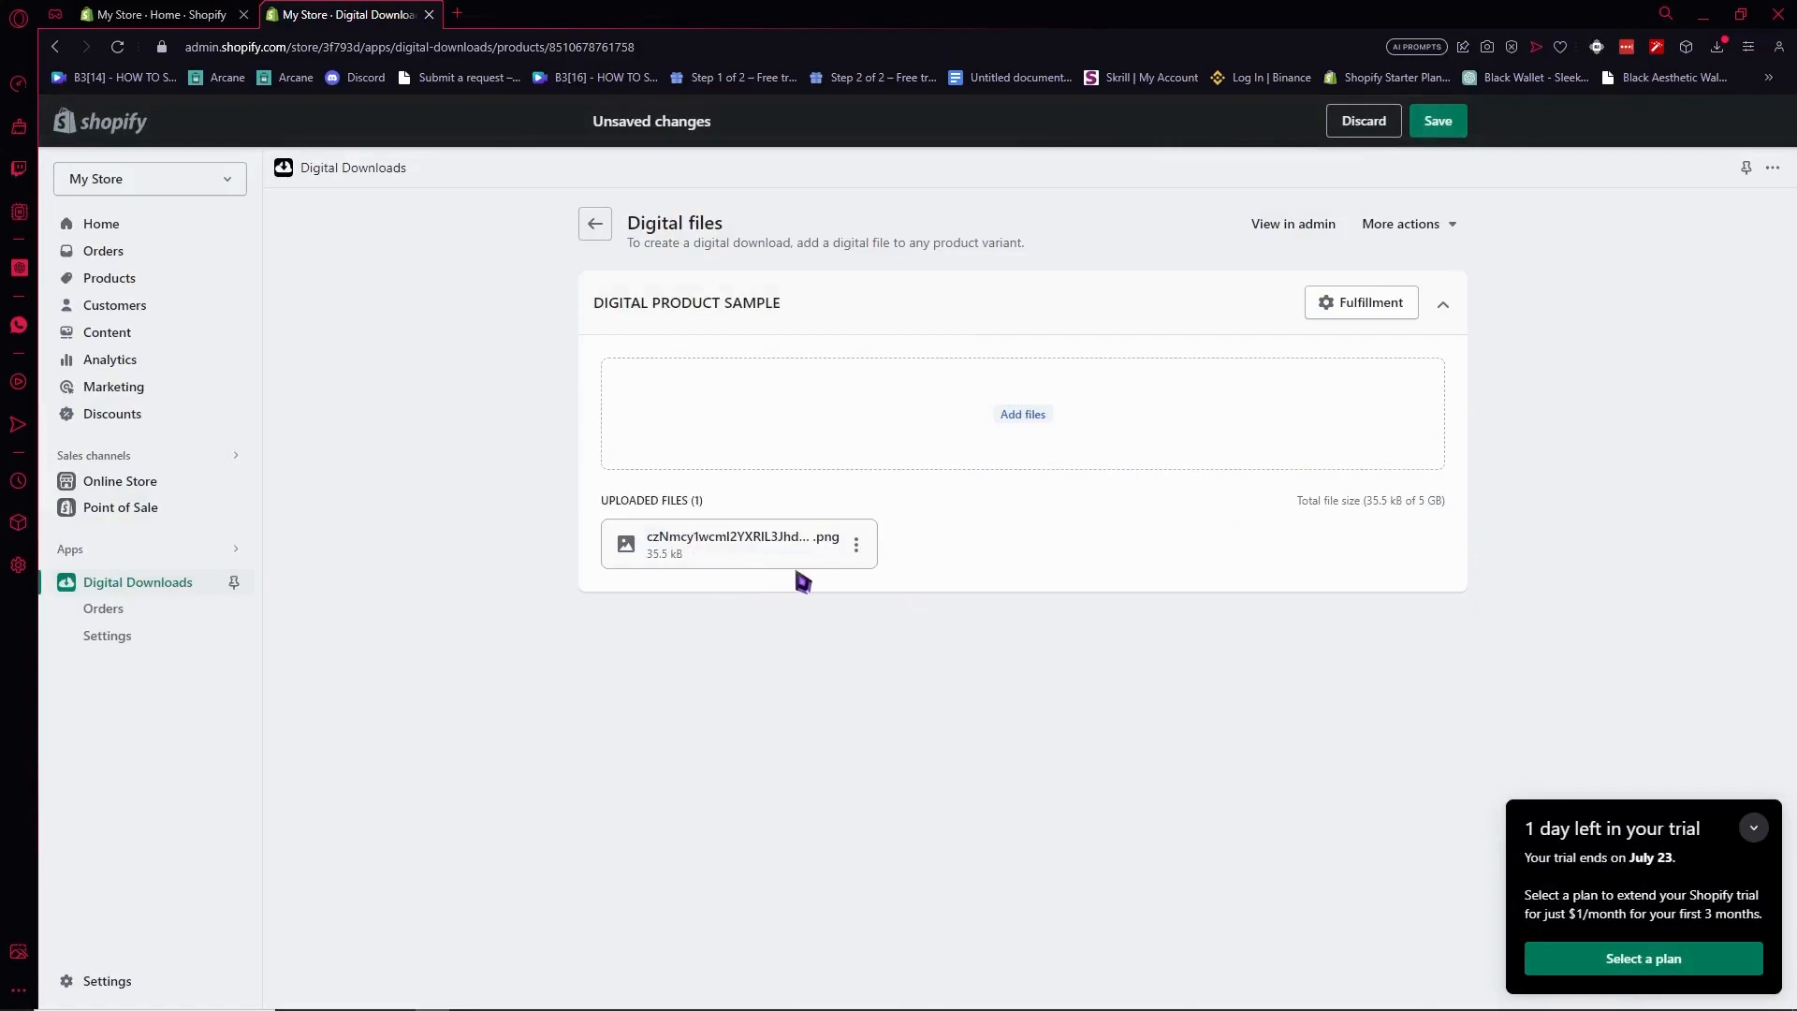
pyautogui.click(1441, 121)
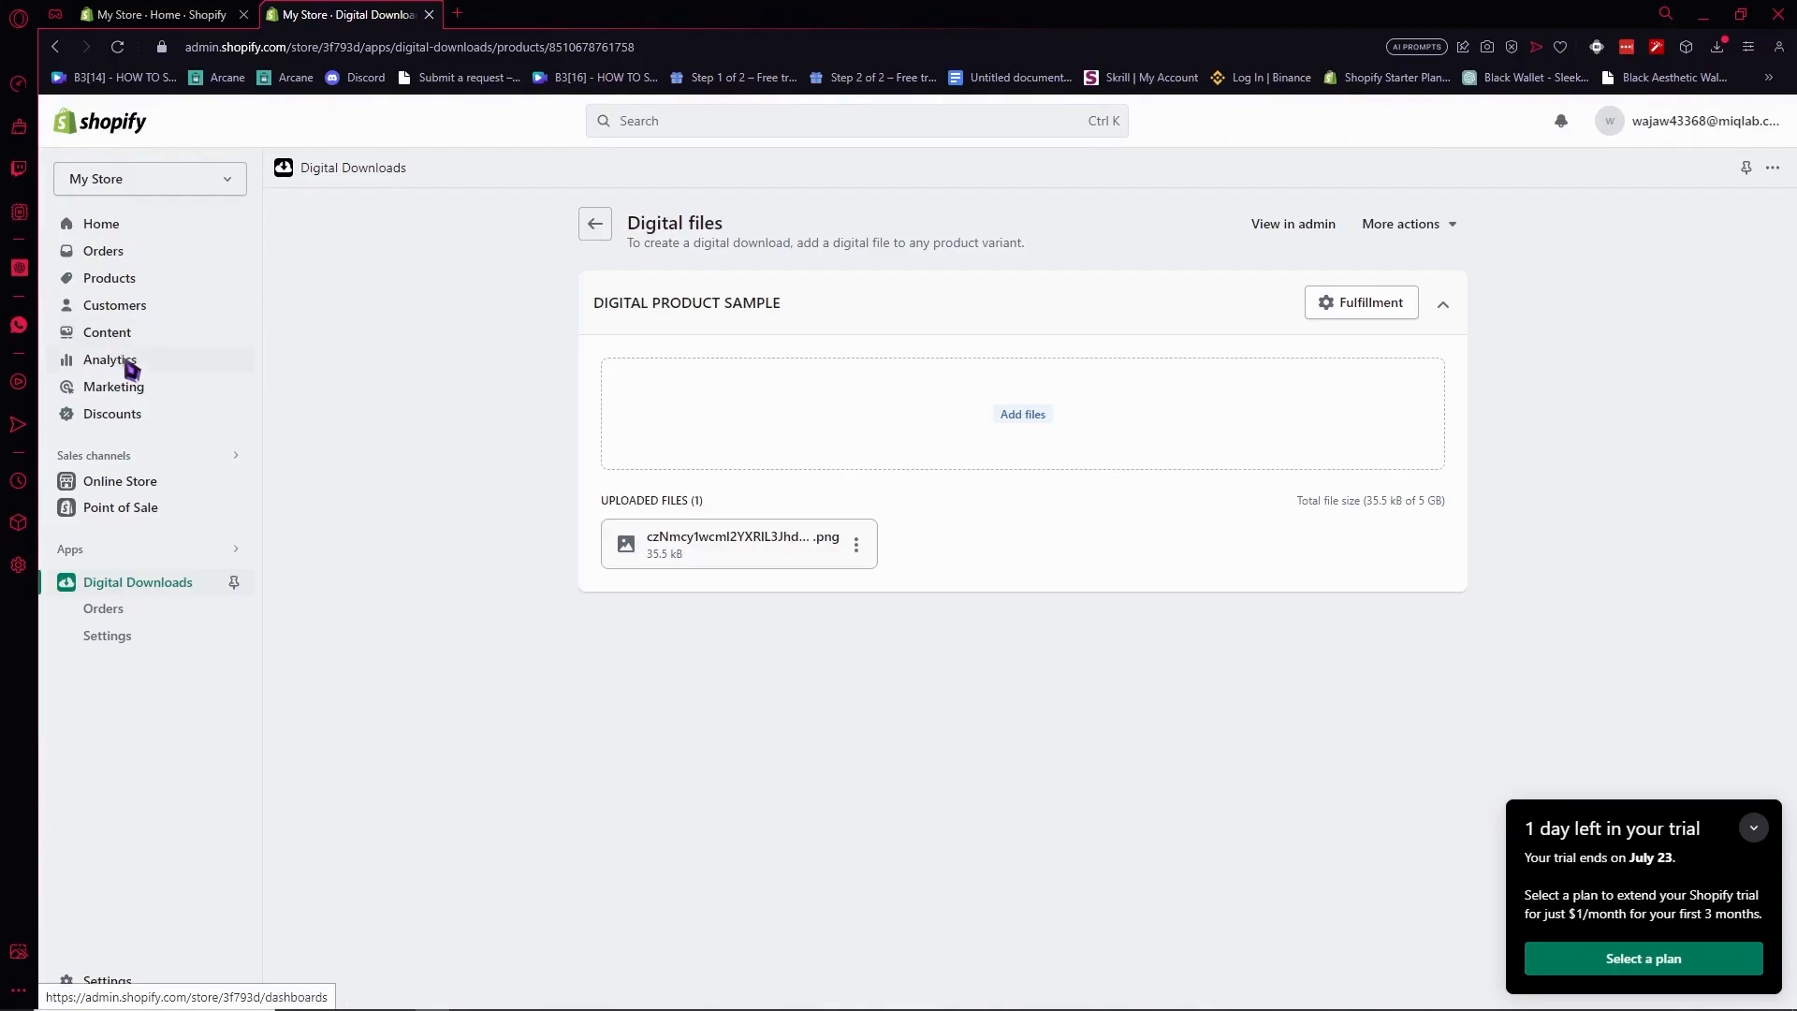
# Step: View the live online store and check the featured products for DIGITAL PRODUCT SAMPLE
pyautogui.click(140, 485)
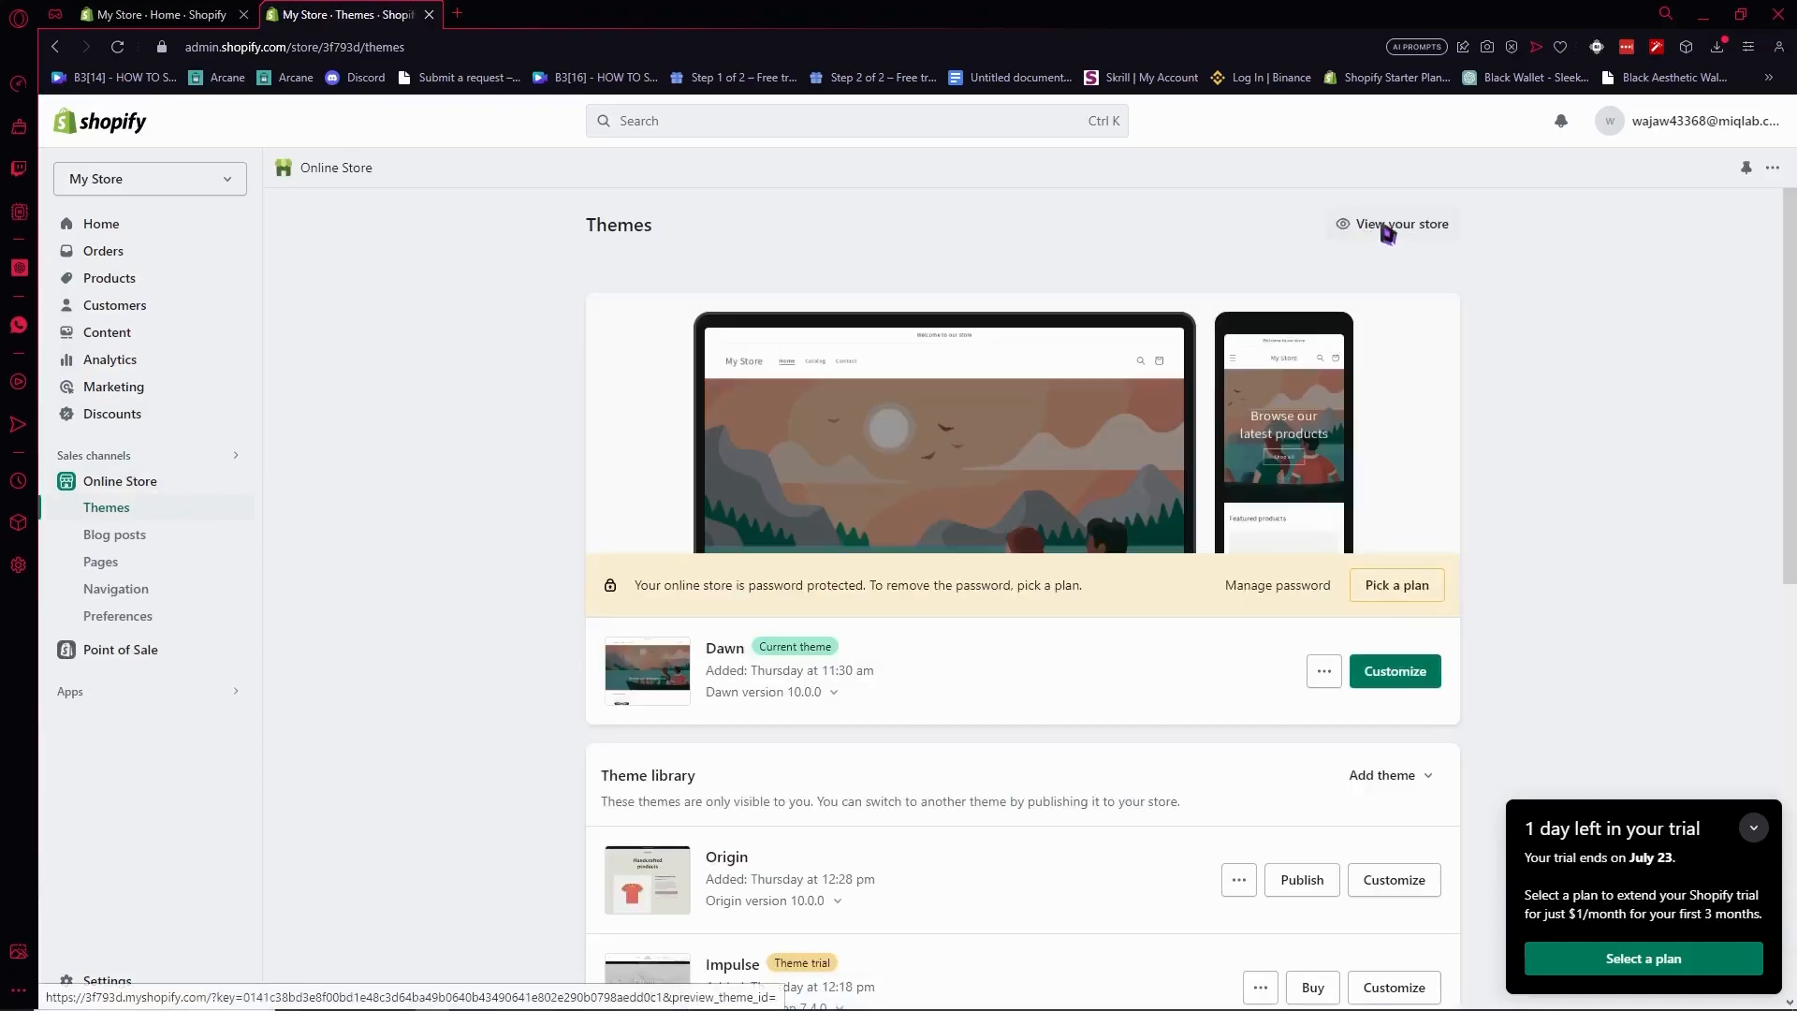
pyautogui.click(1364, 227)
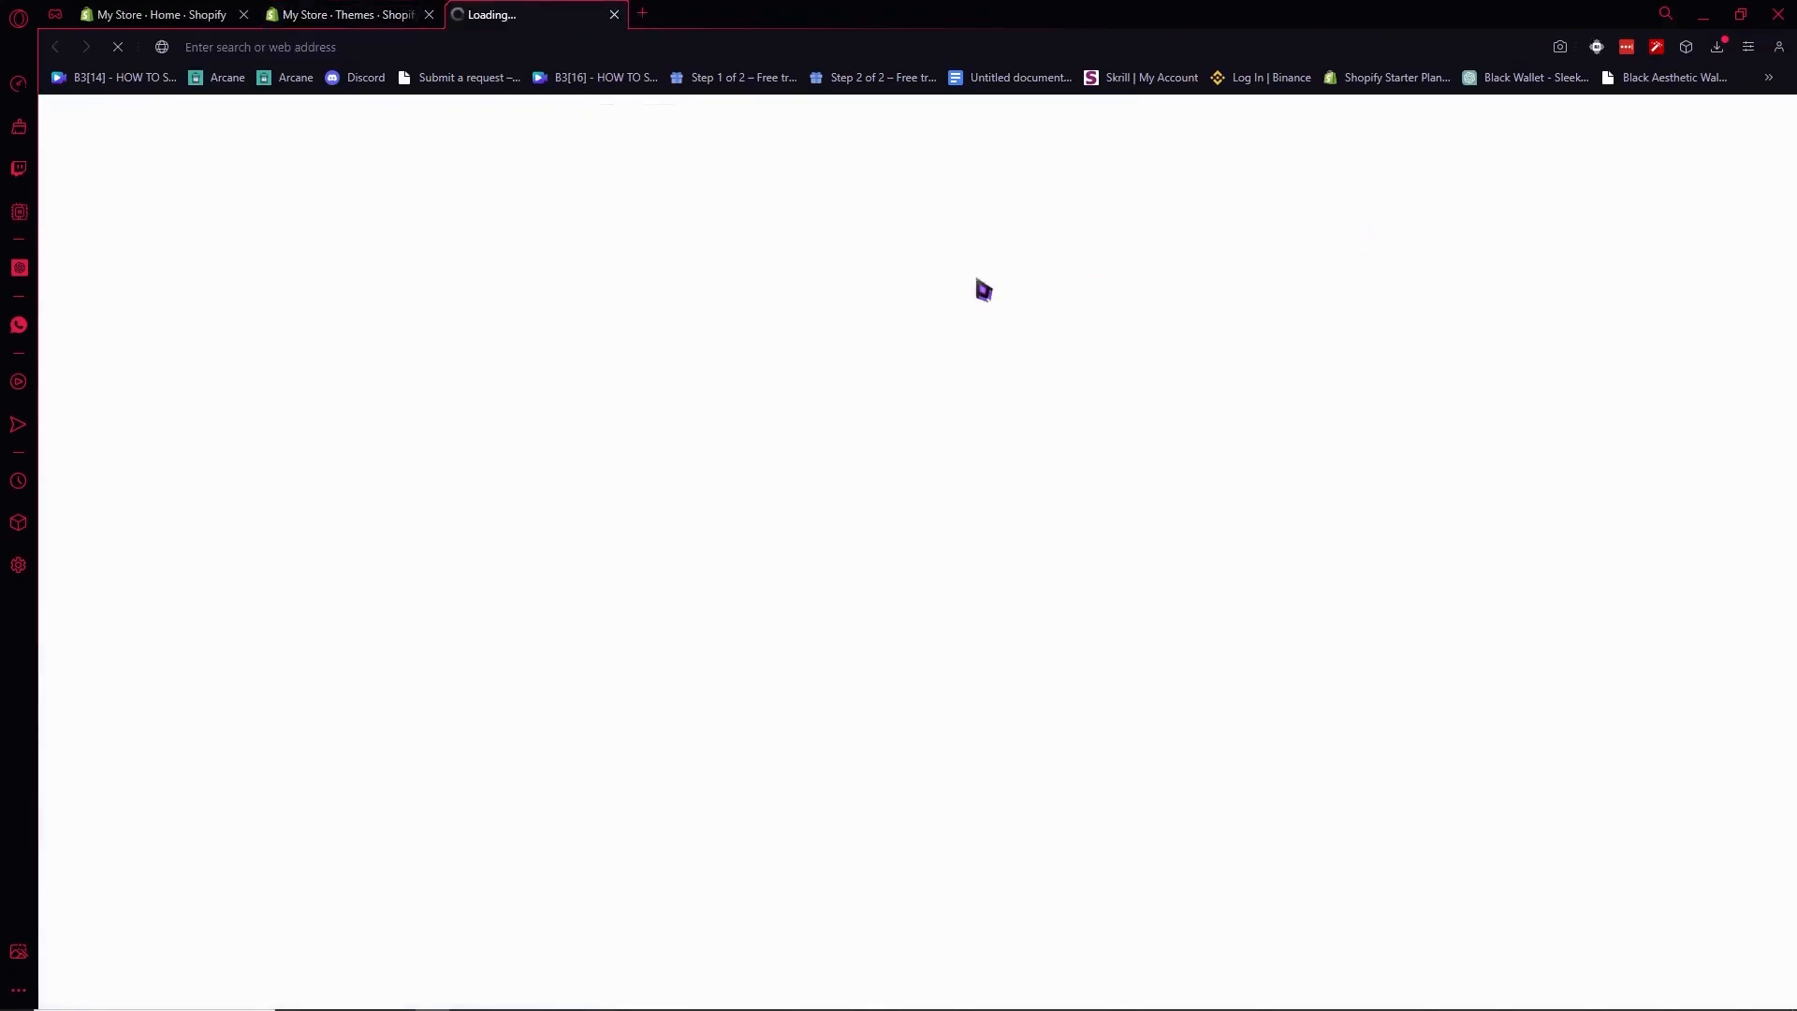
pyautogui.scroll(-4, 803, 511)
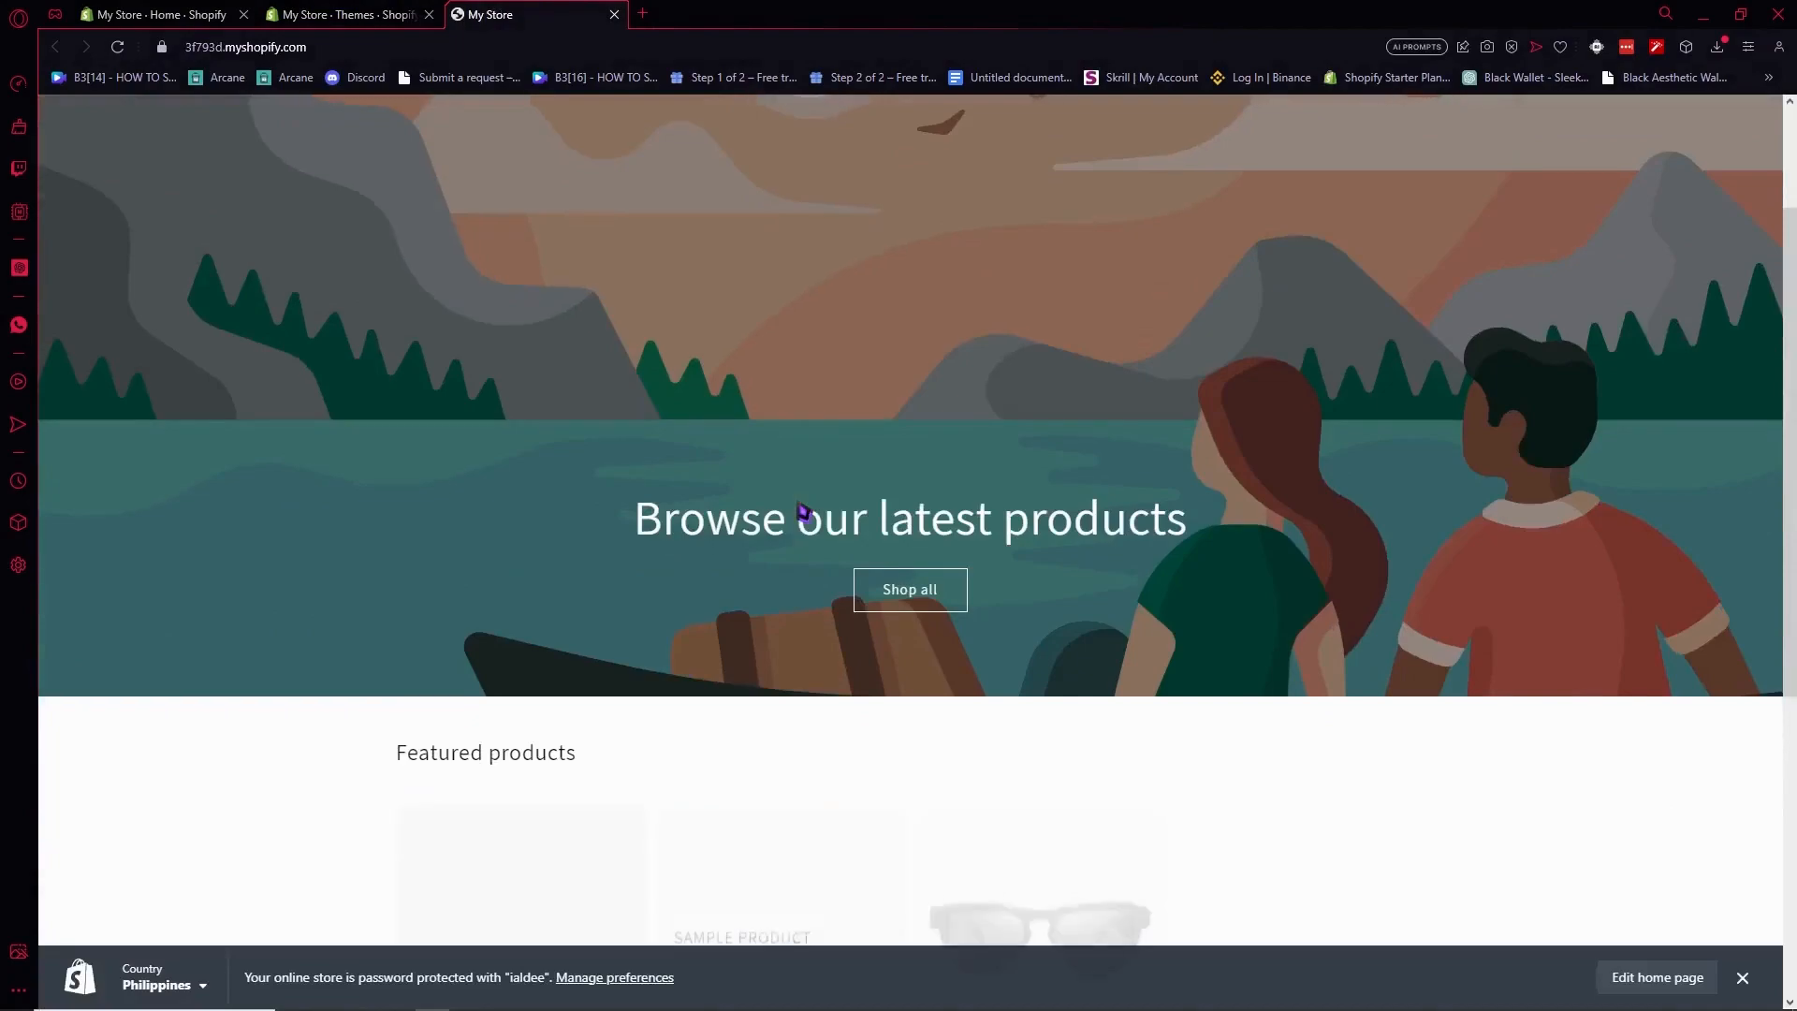
pyautogui.moveTo(431, 577); pyautogui.dragTo(598, 577)
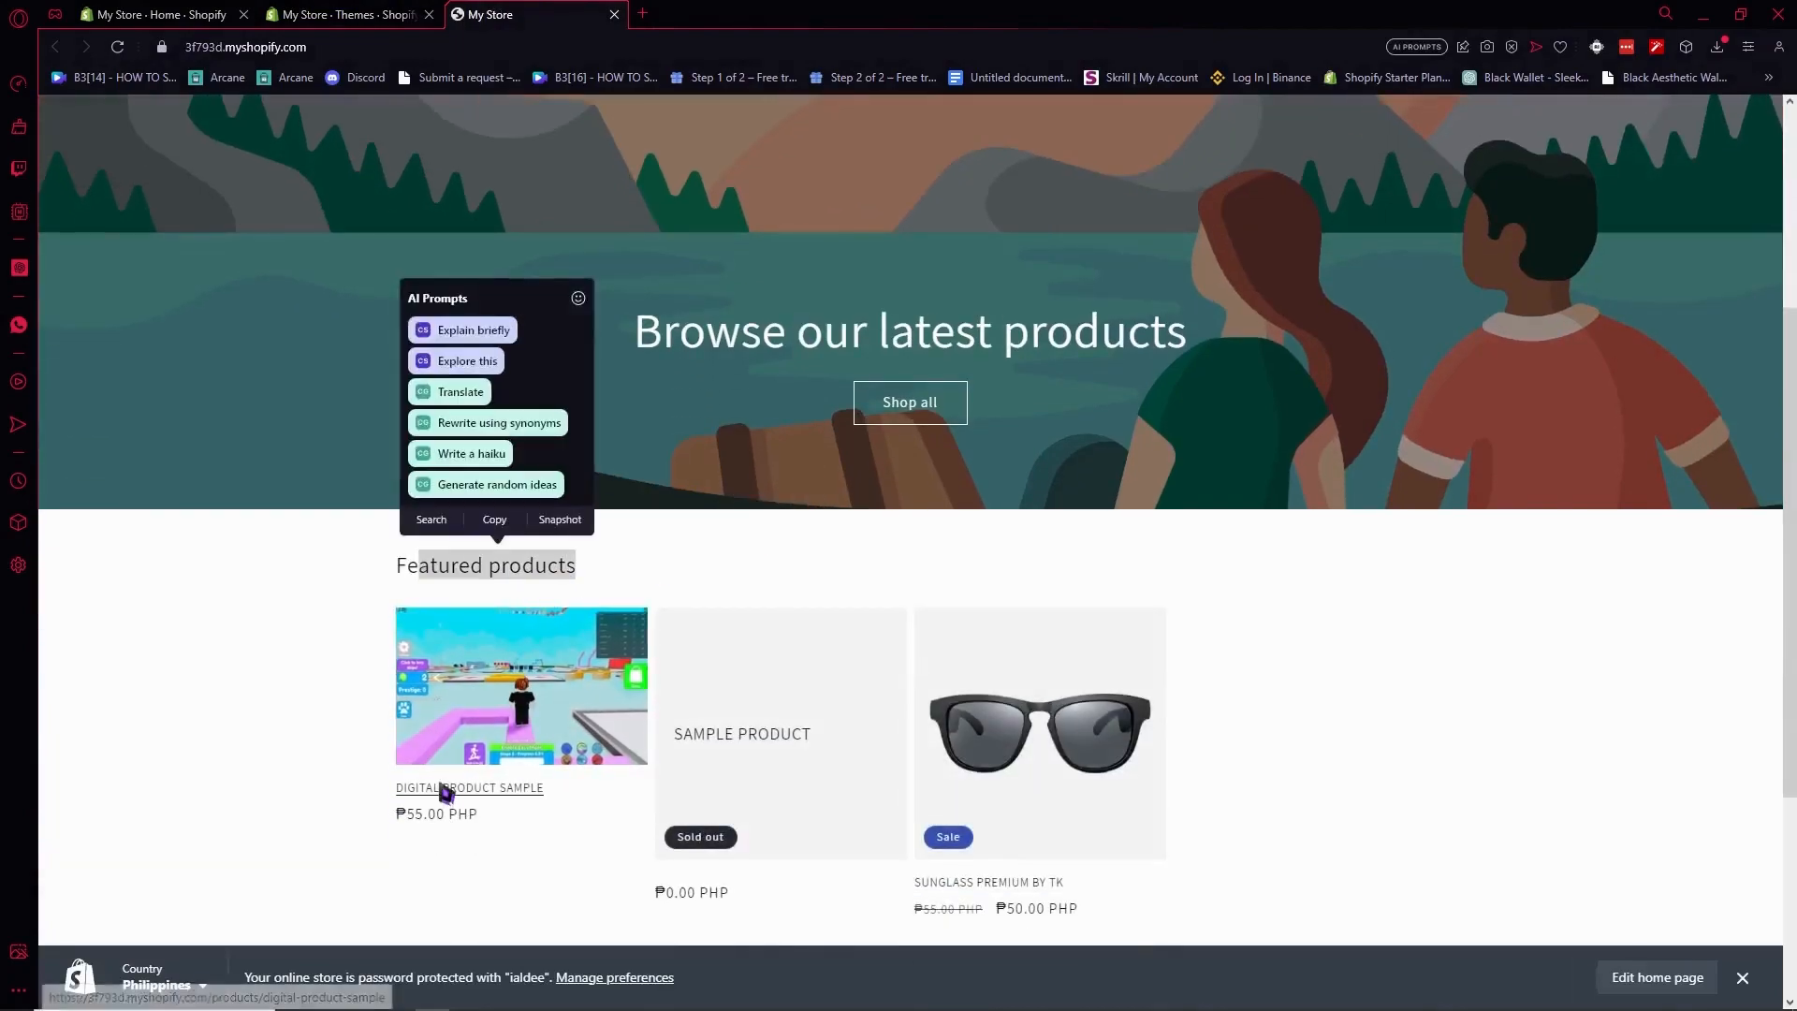
pyautogui.click(387, 796)
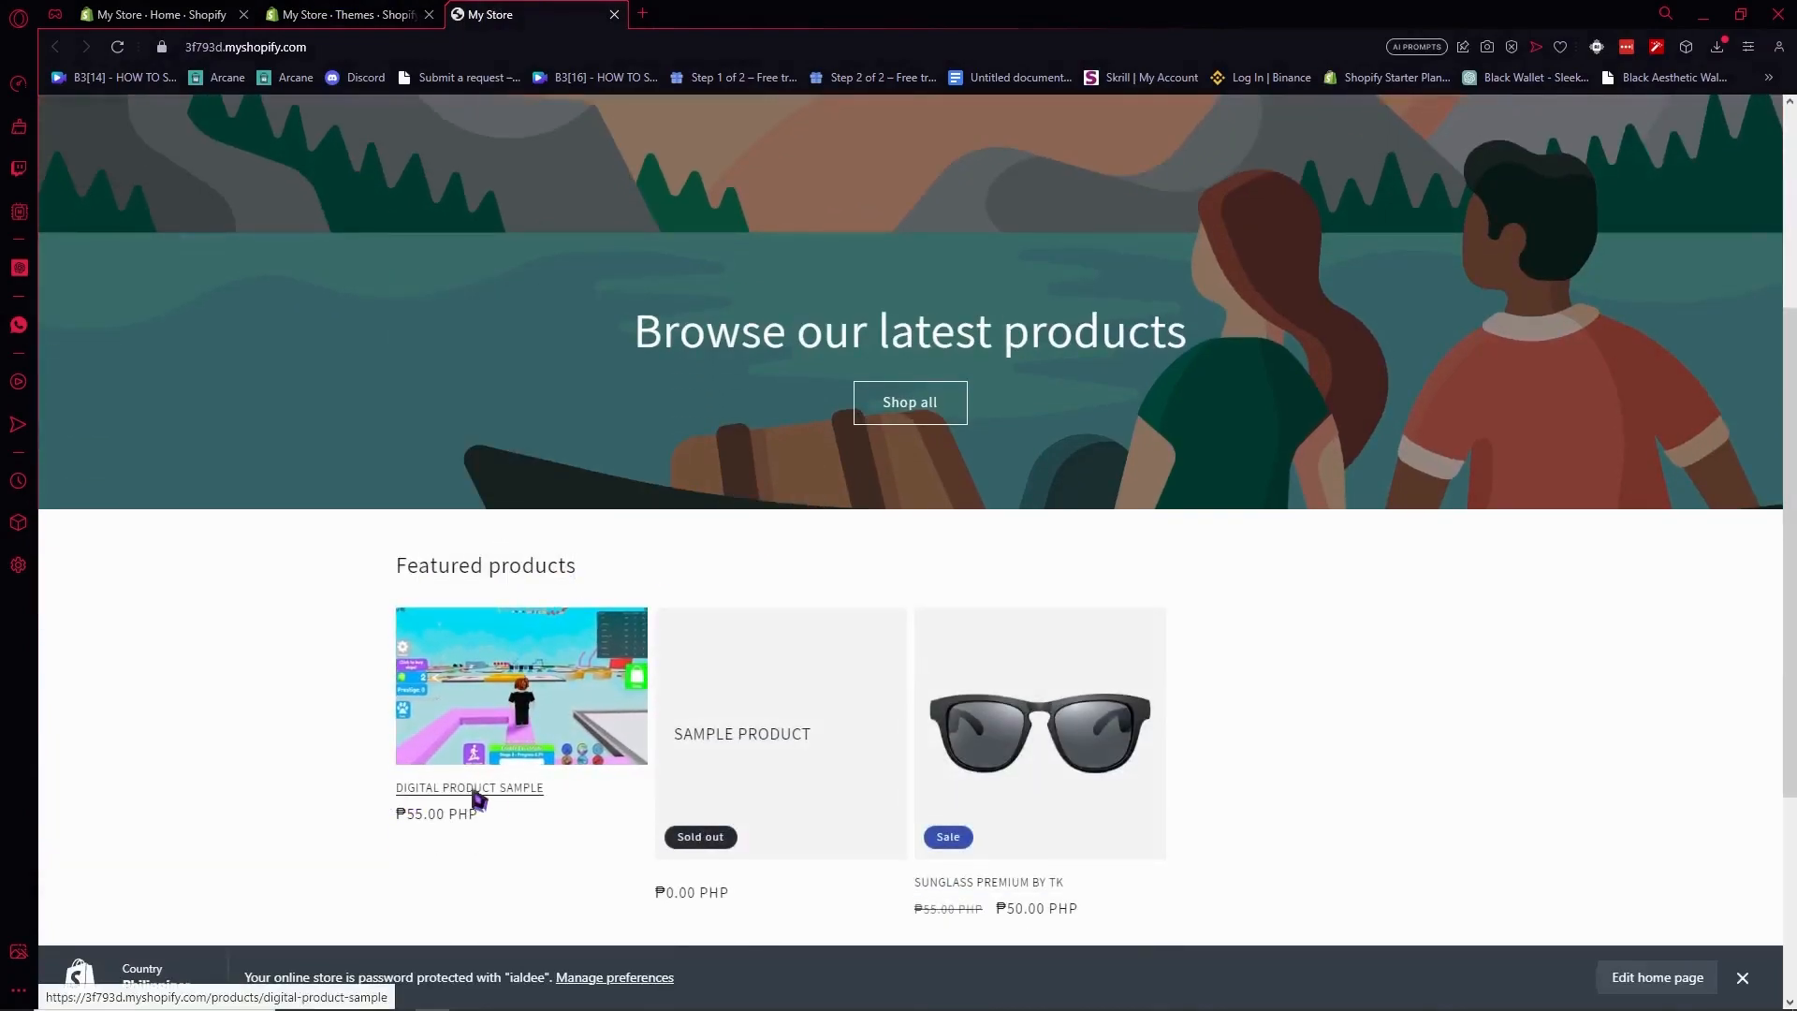